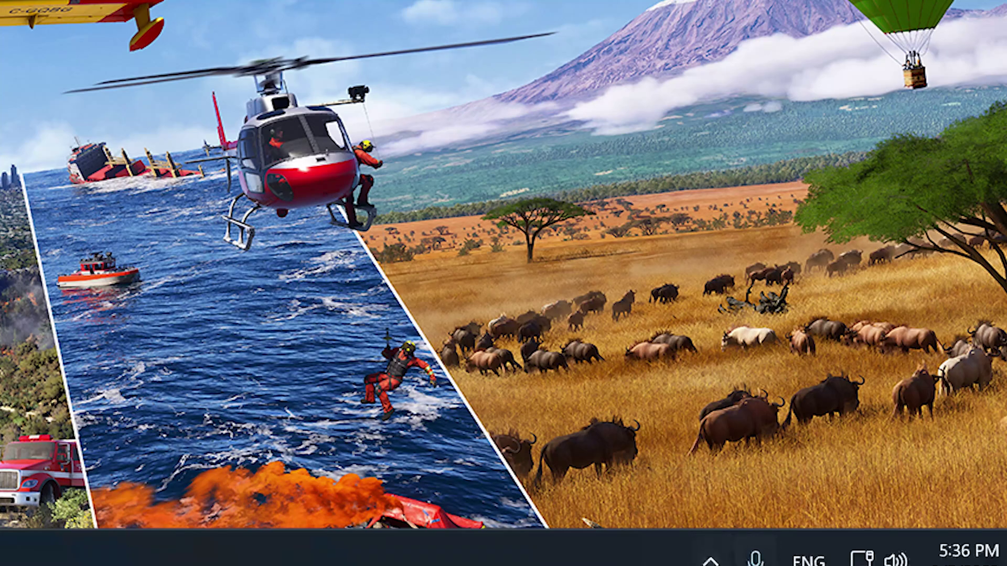
Step: Exit the Sonic Suite Companion utility from the hidden system tray icons
click(710, 558)
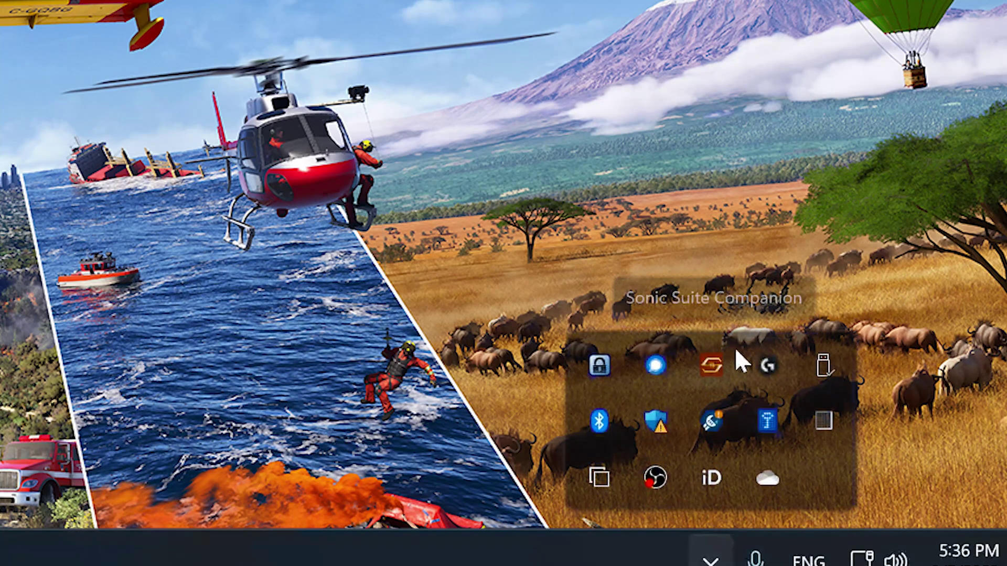
right_click(711, 364)
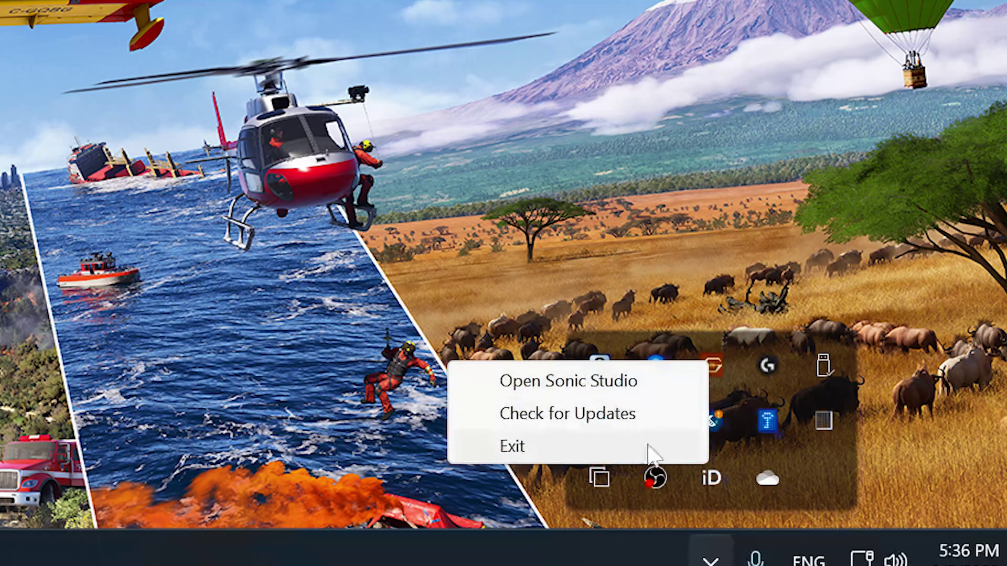
click(592, 447)
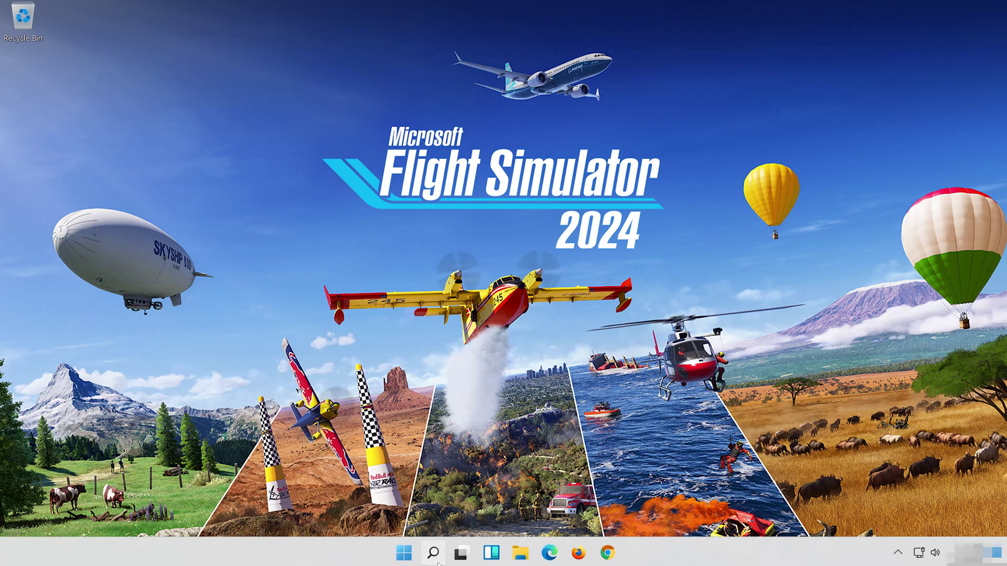
Step: Search for 'control panel', launch Control Panel, and go to Hardware and Sound
click(434, 555)
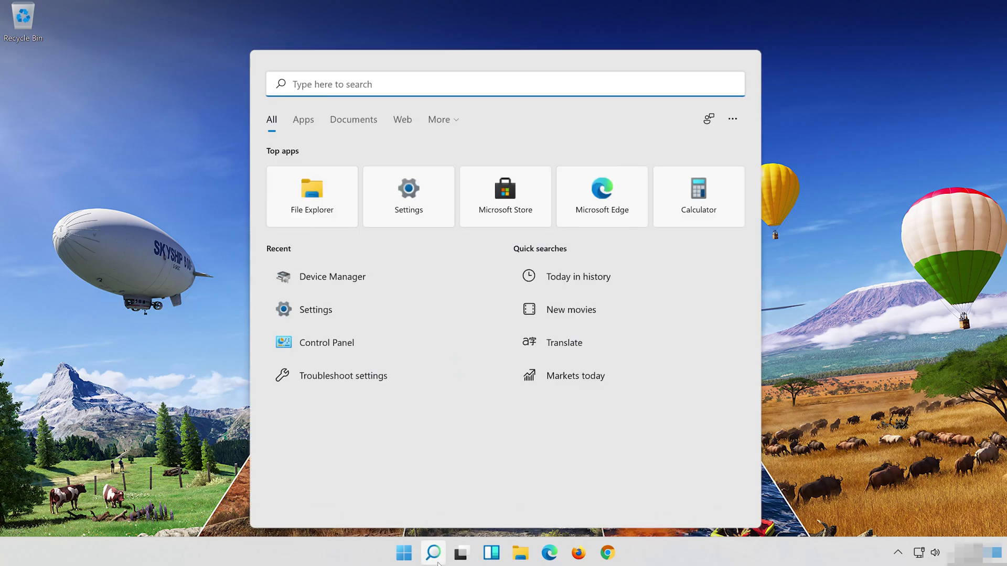
text(contr)
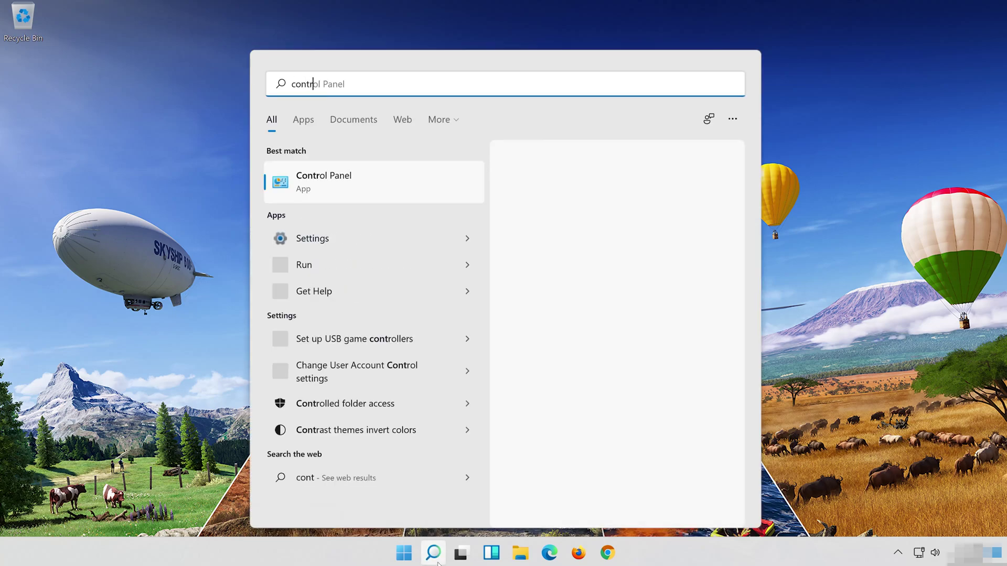
text(ol panel)
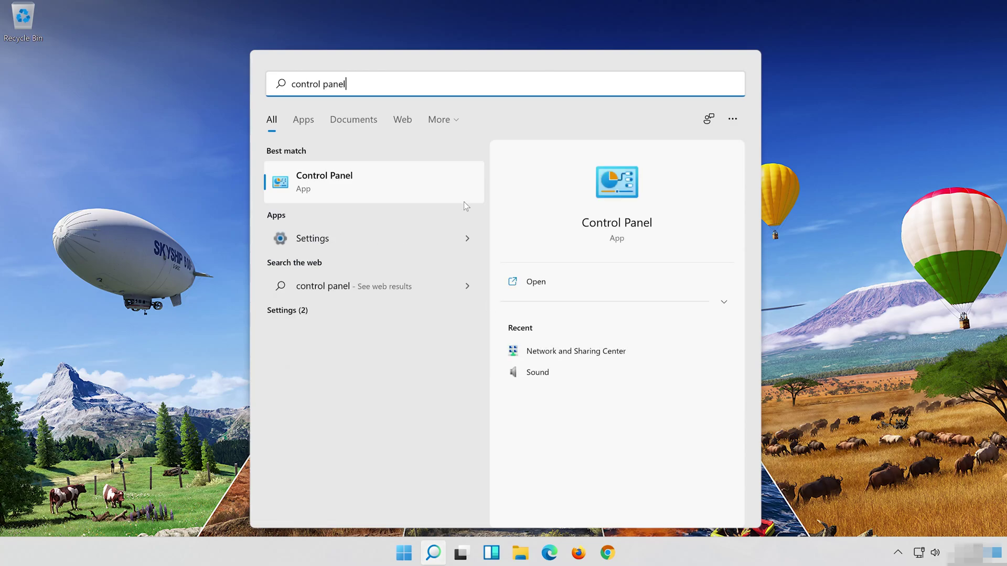
click(426, 182)
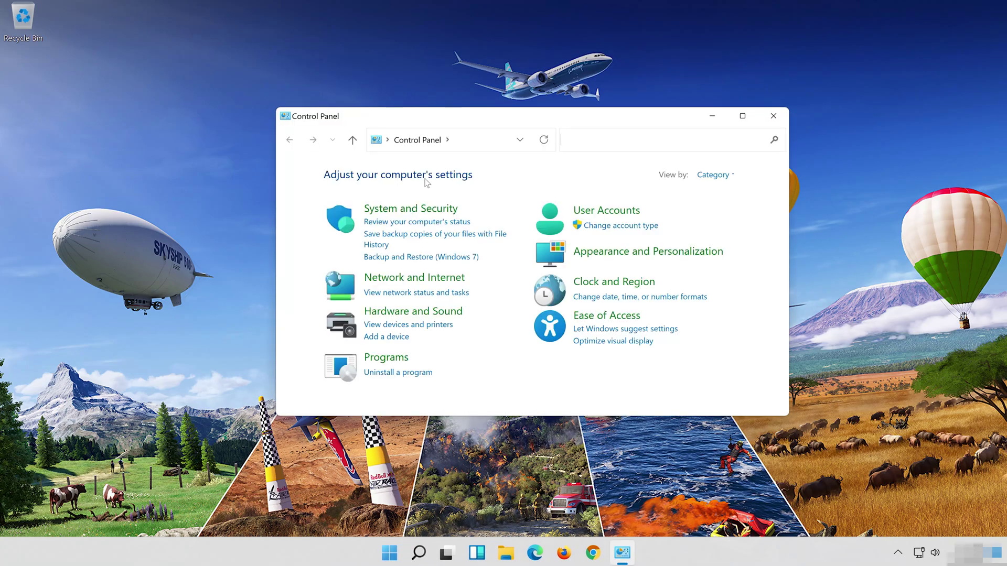
click(448, 311)
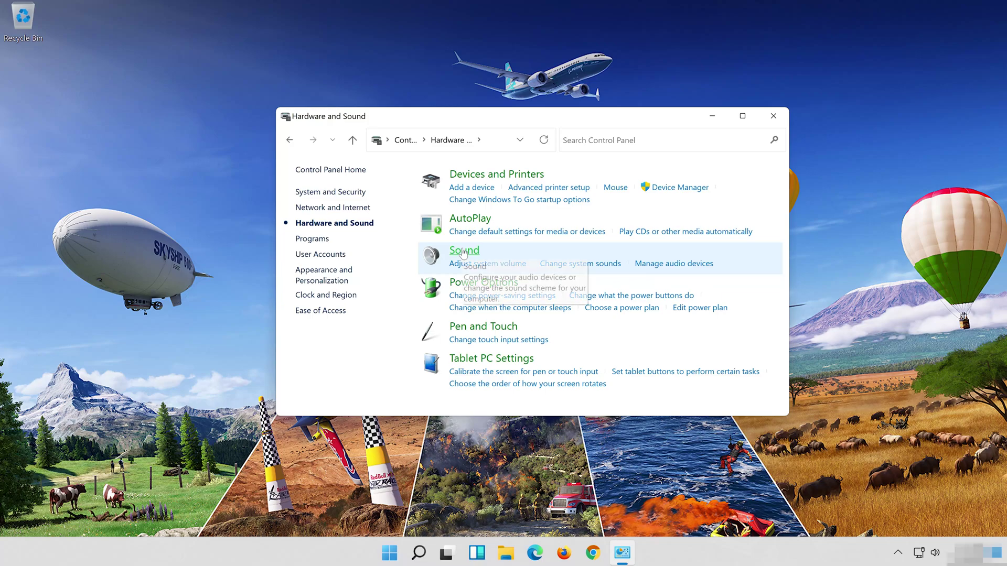
Step: Open the Sound dialog, close Control Panel, and bring up the Speakers properties
click(463, 252)
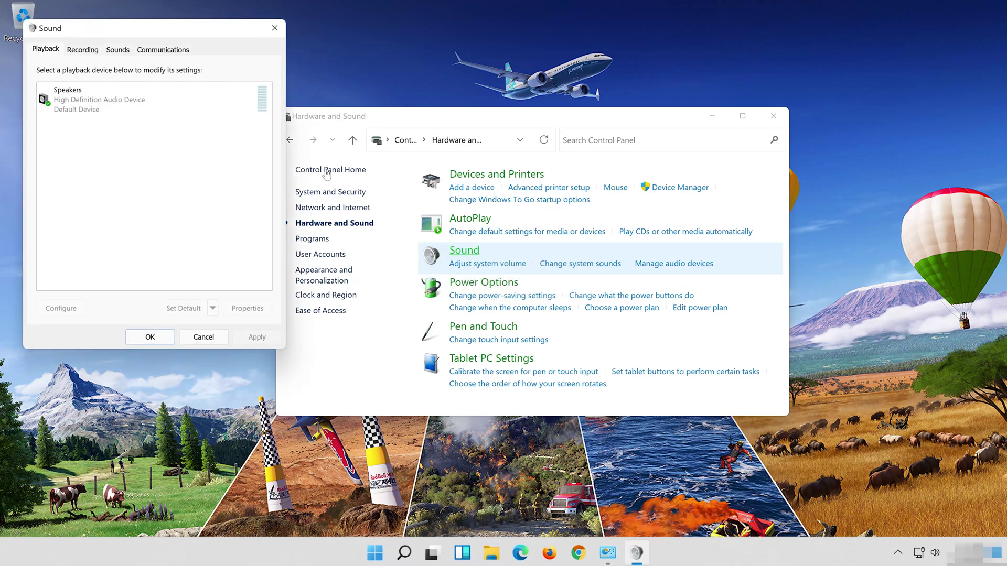
drag(178, 33, 537, 109)
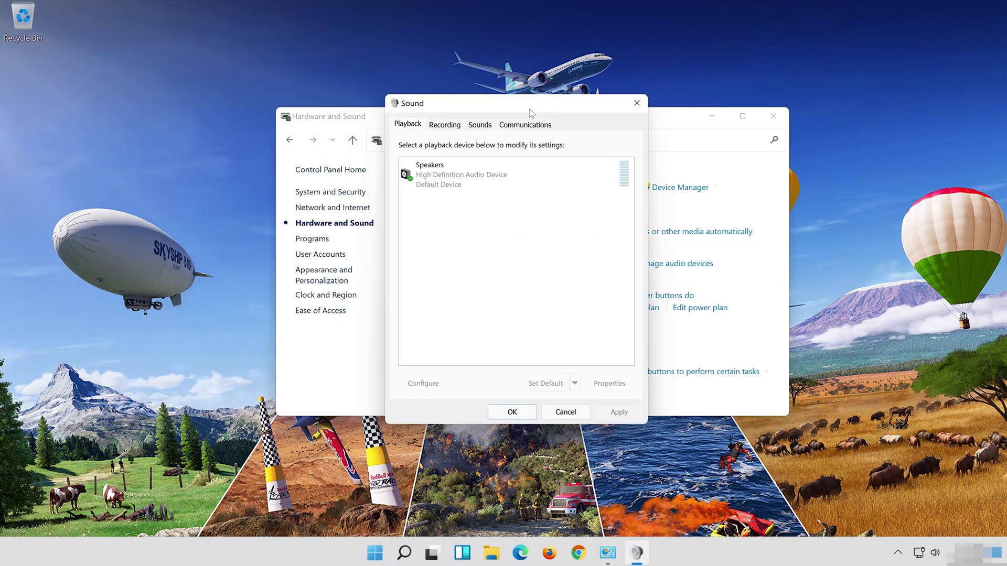
click(763, 116)
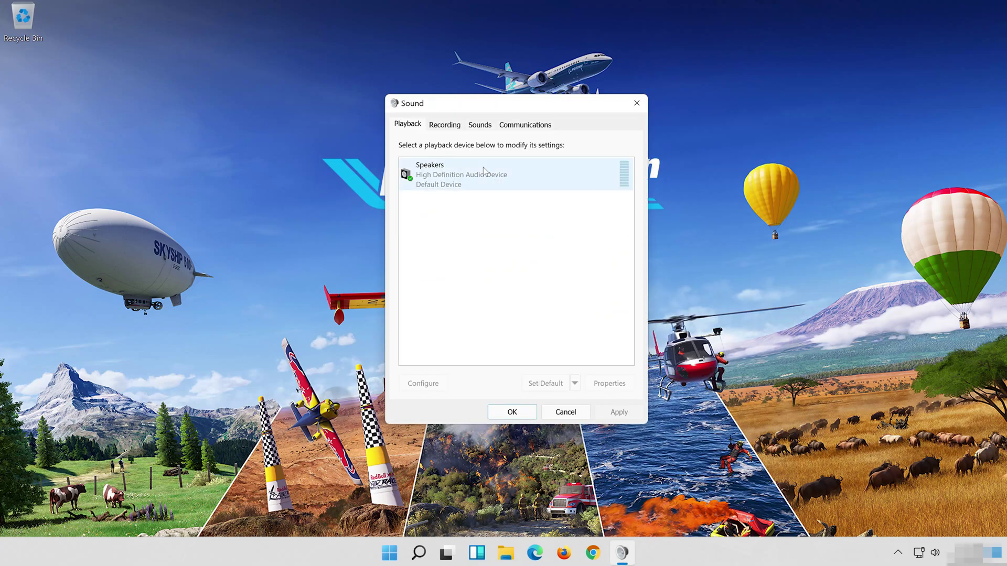
click(483, 168)
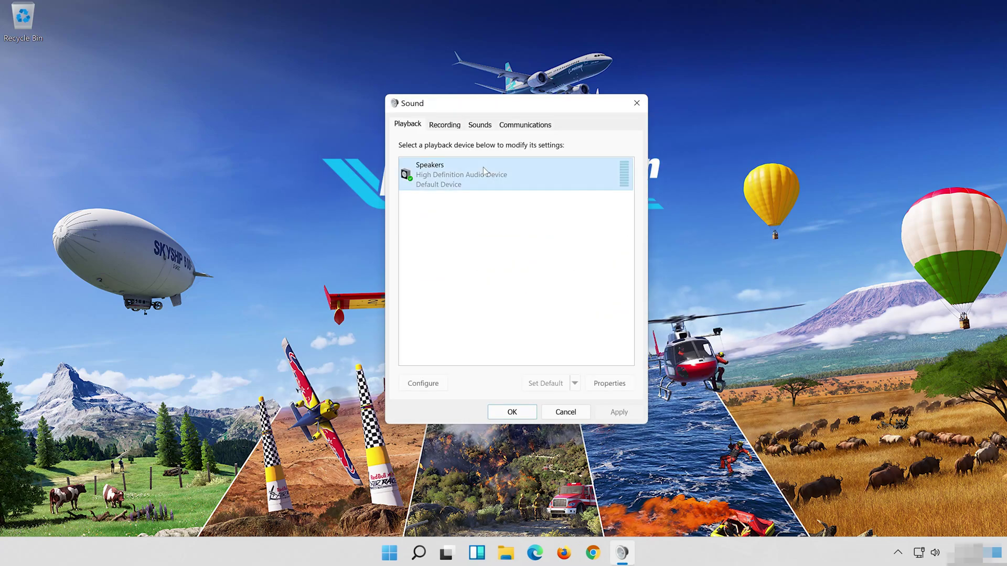
right_click(517, 167)
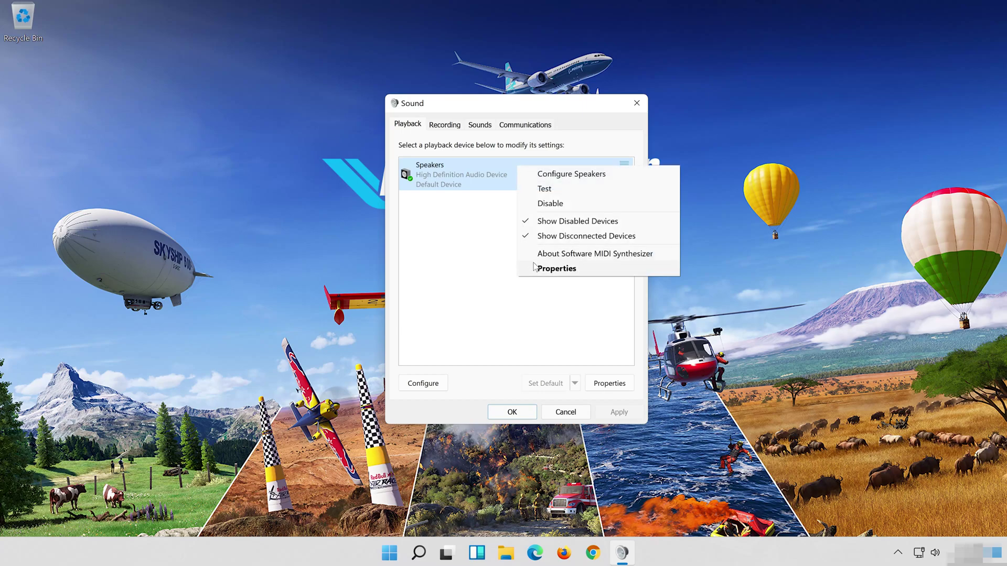
click(598, 270)
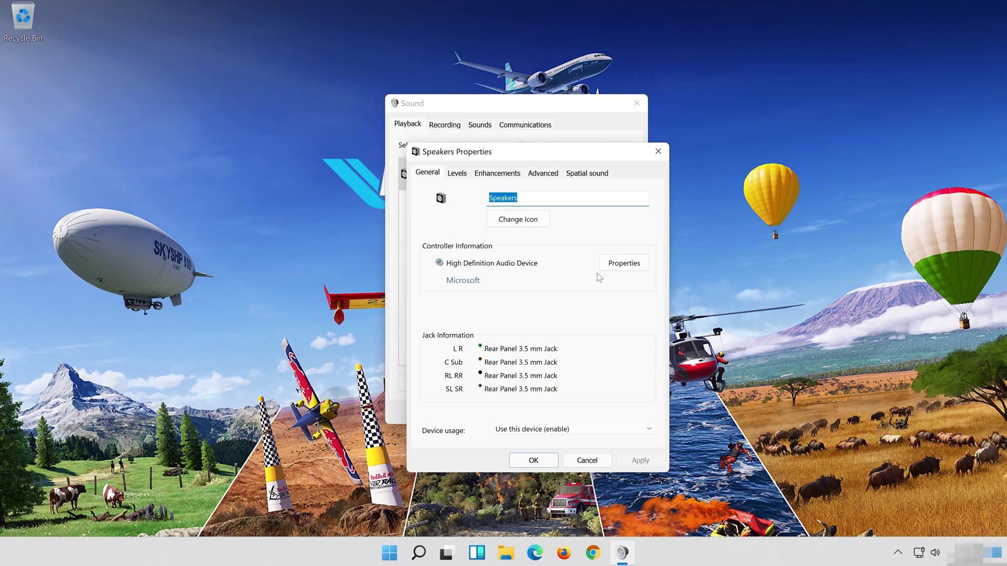
Step: Tick Disable all enhancements for the Speakers, apply it, and close both sound dialogs
drag(564, 161, 543, 113)
click(497, 122)
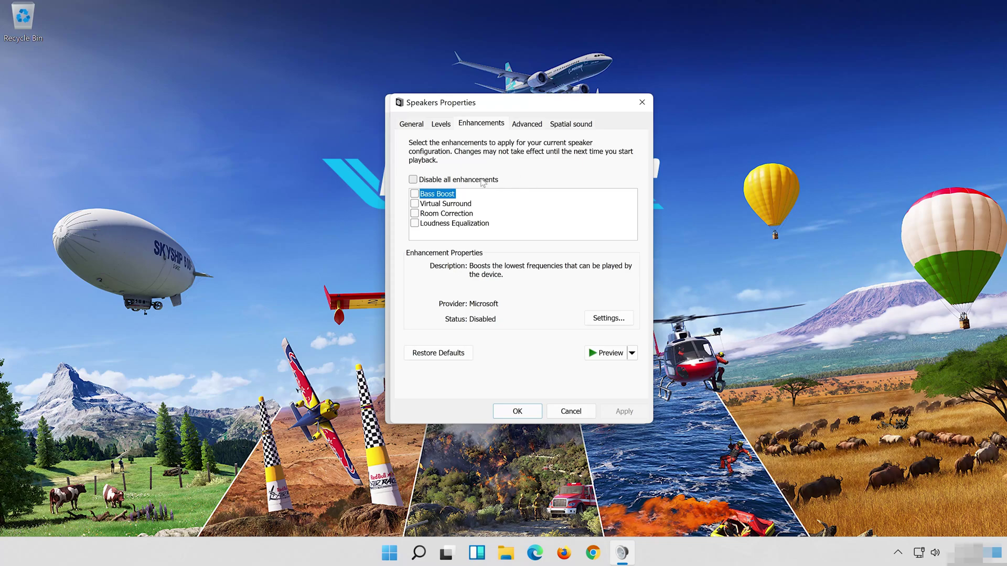
click(421, 181)
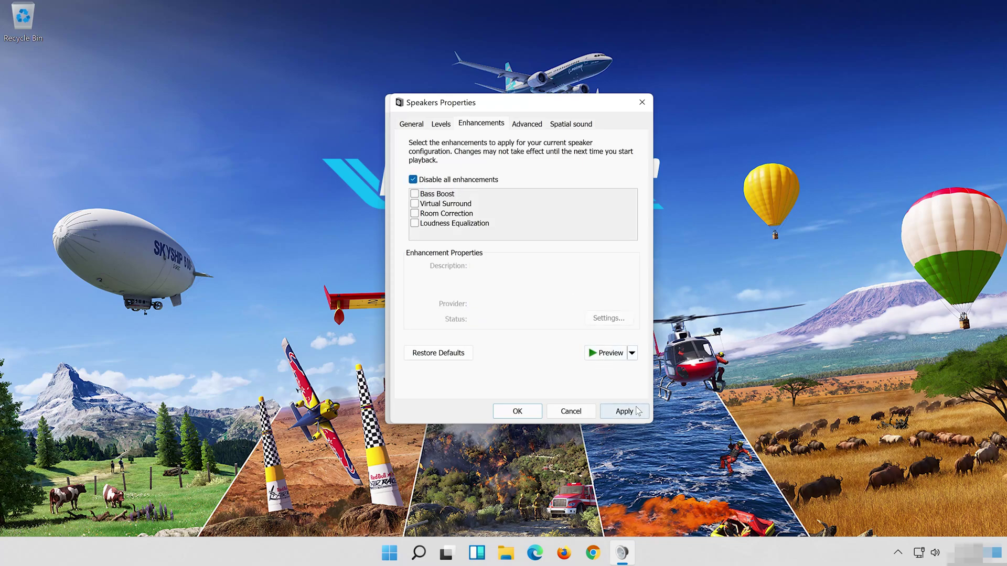
click(637, 411)
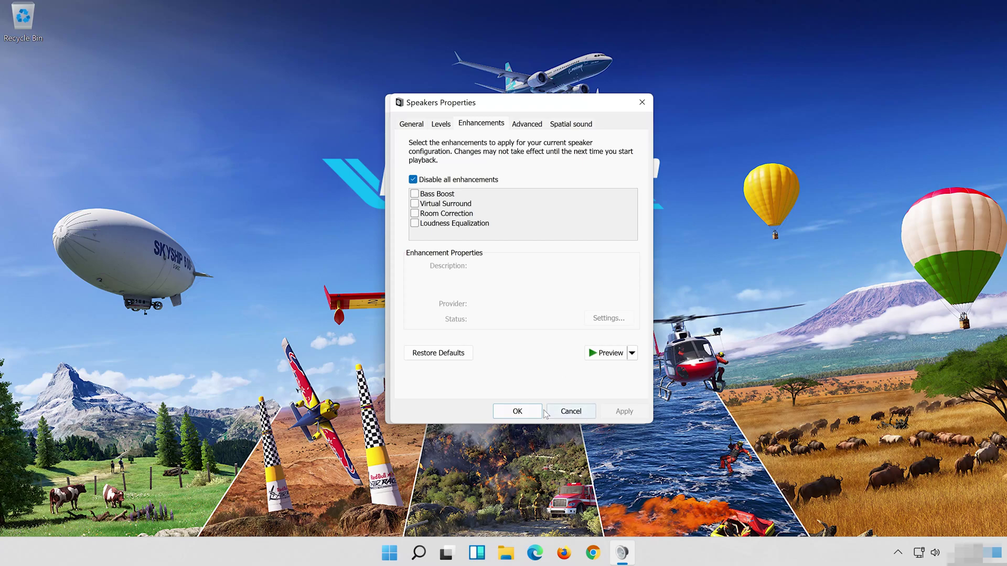
click(525, 411)
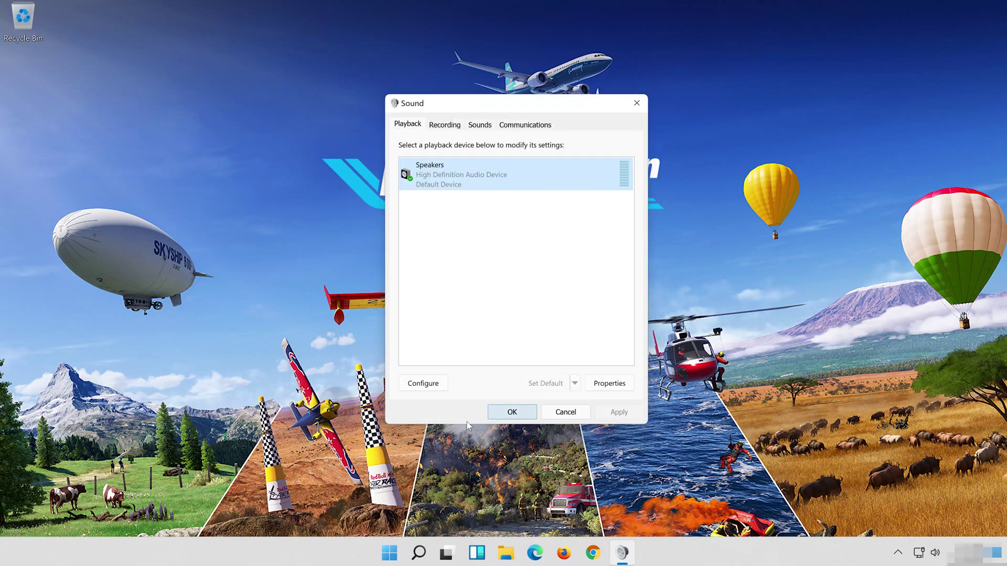
click(513, 413)
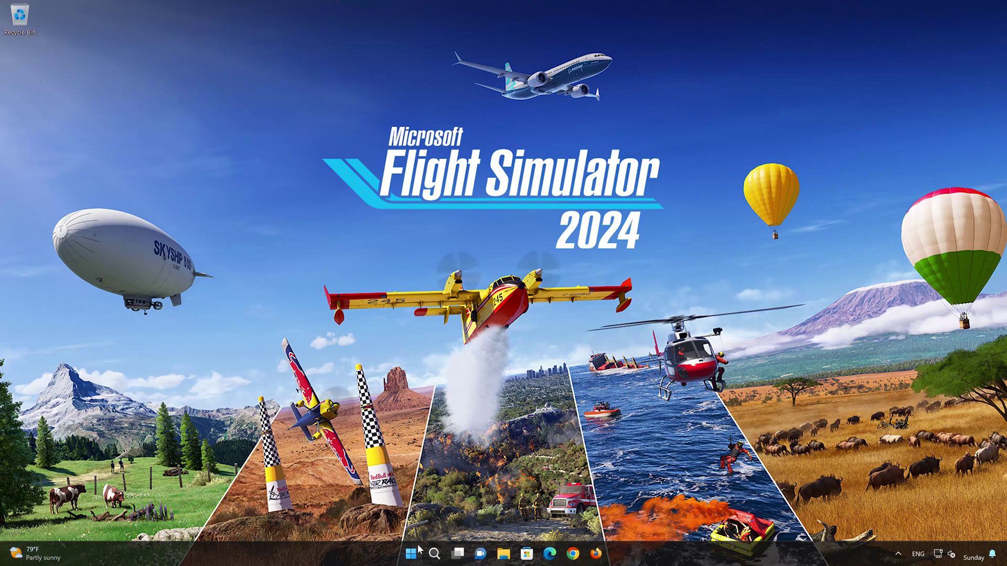
Step: Open Settings > System > Troubleshoot and show the Other troubleshooters list
click(412, 553)
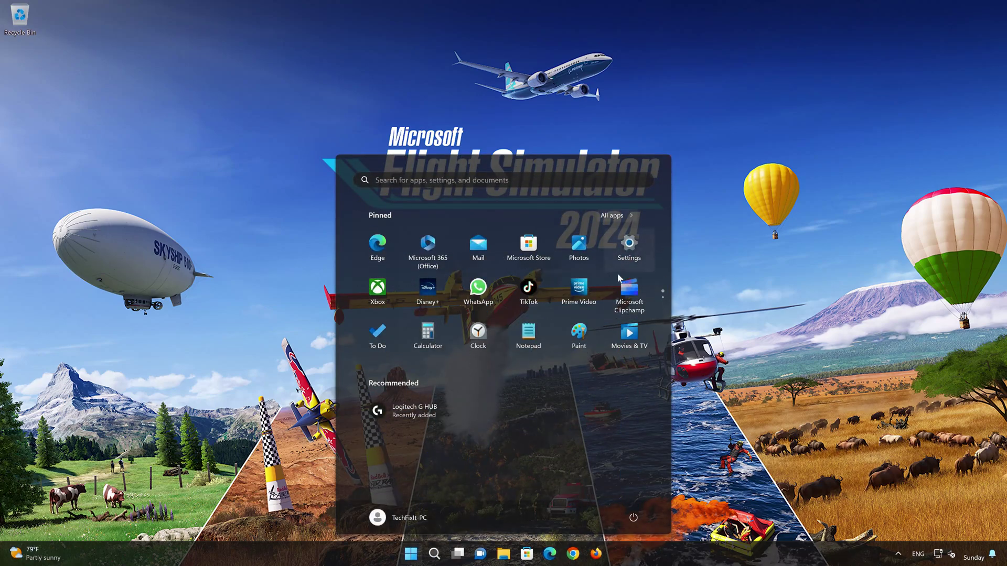
click(637, 253)
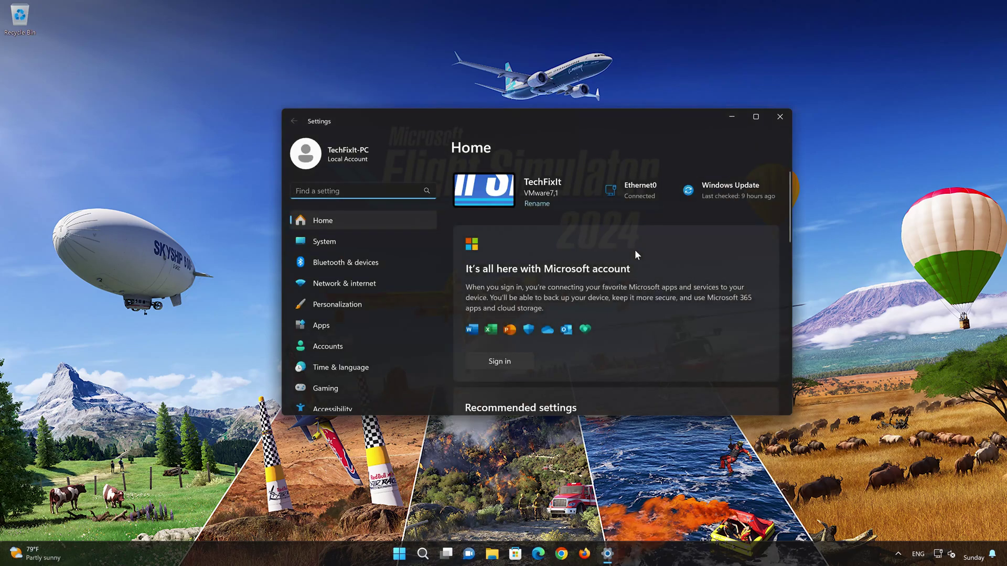
click(356, 240)
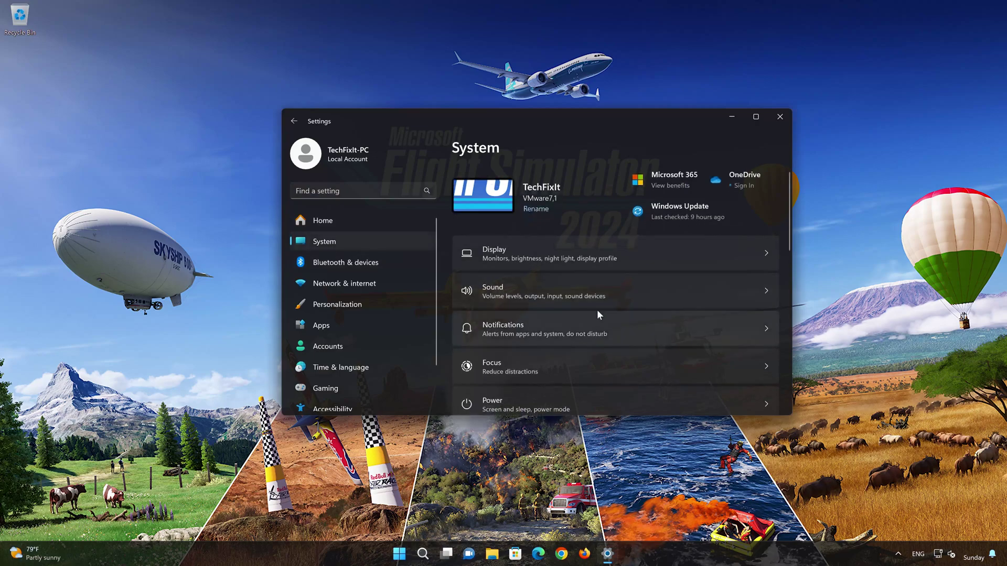
scroll(598, 312, down, 6)
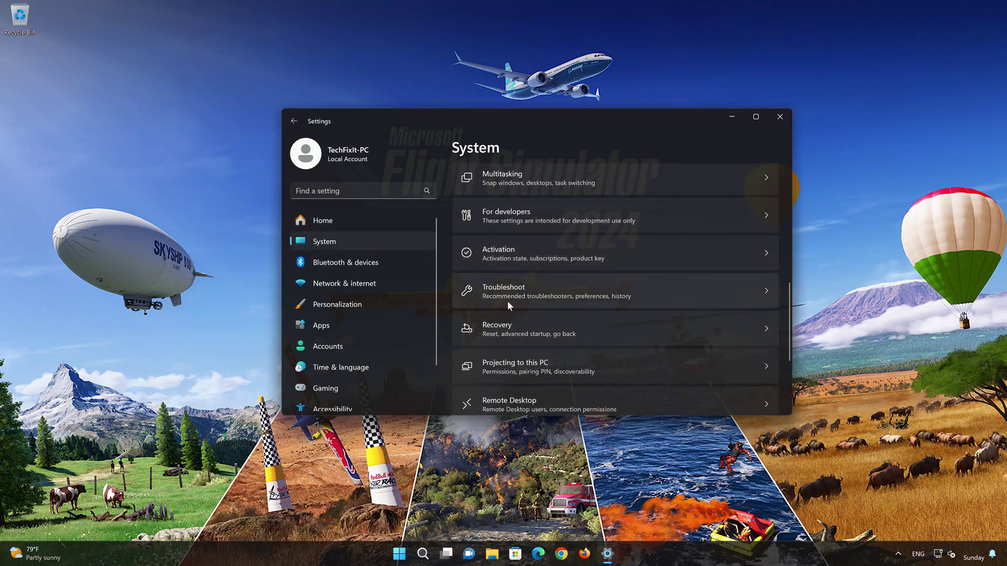
scroll(507, 300, down, 1)
click(554, 265)
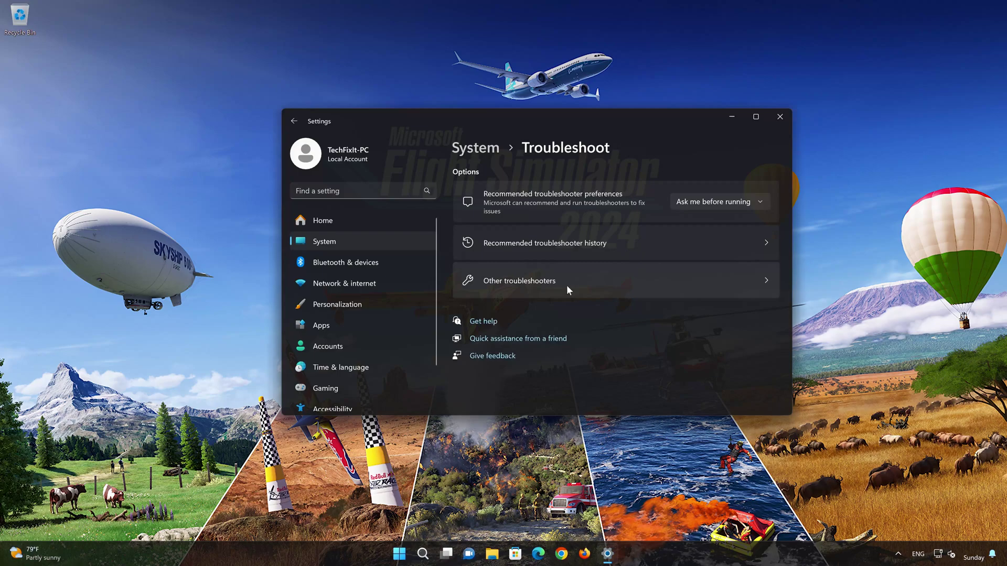
click(542, 287)
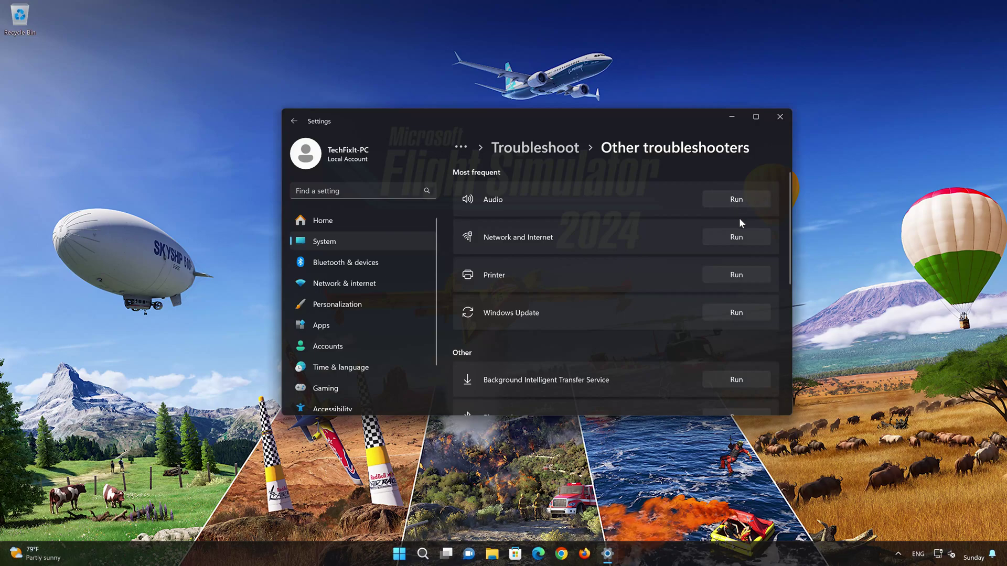
Step: Run the Audio troubleshooter, allow diagnostics and the audio services restart, mark it solved, and close Get Help
click(737, 201)
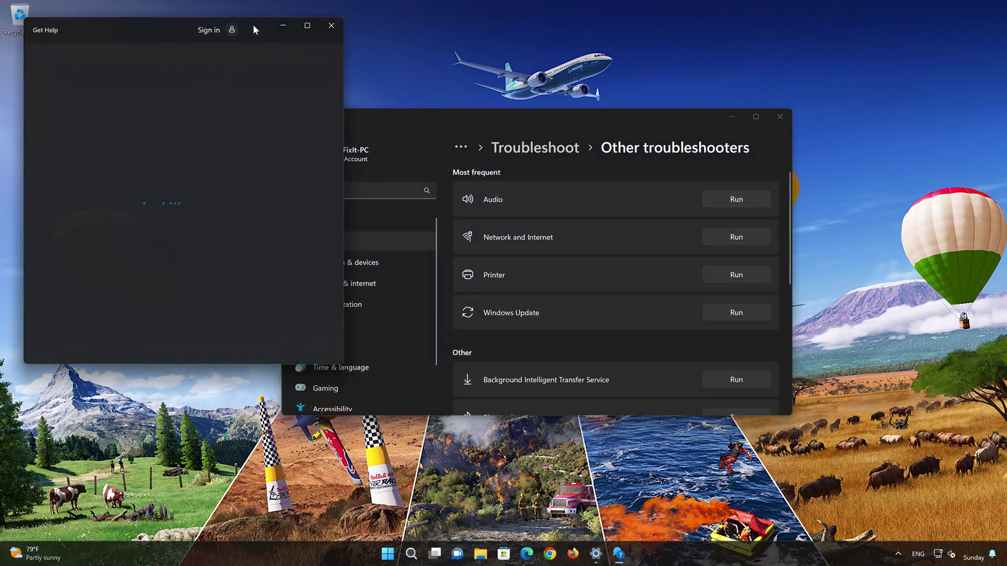
drag(253, 24, 557, 90)
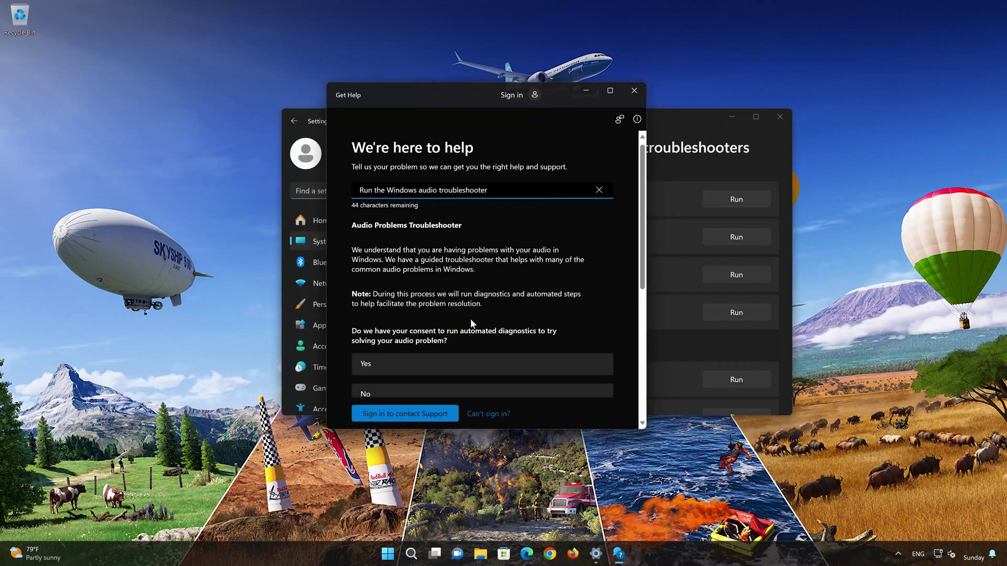
click(420, 370)
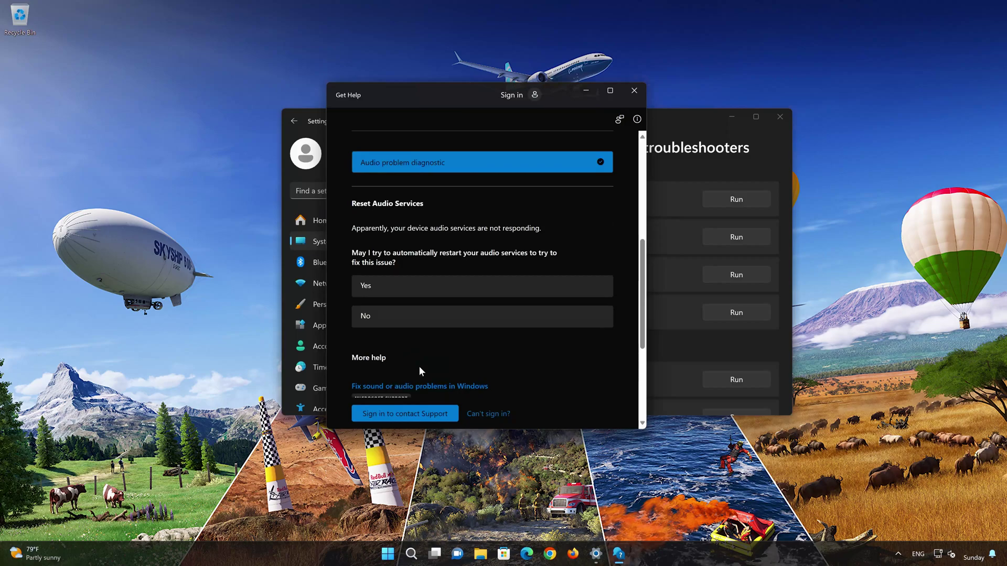
click(408, 291)
click(434, 292)
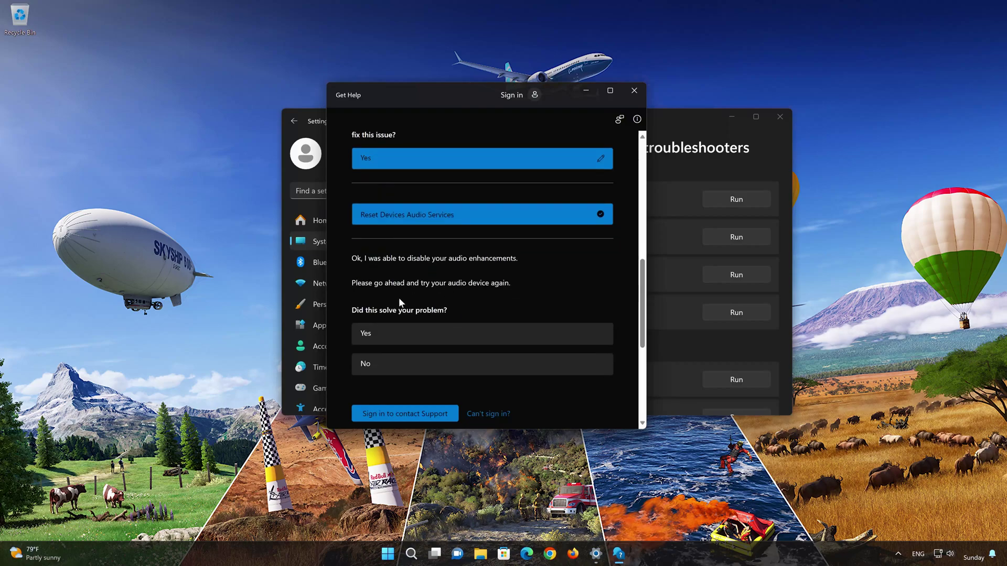
click(434, 335)
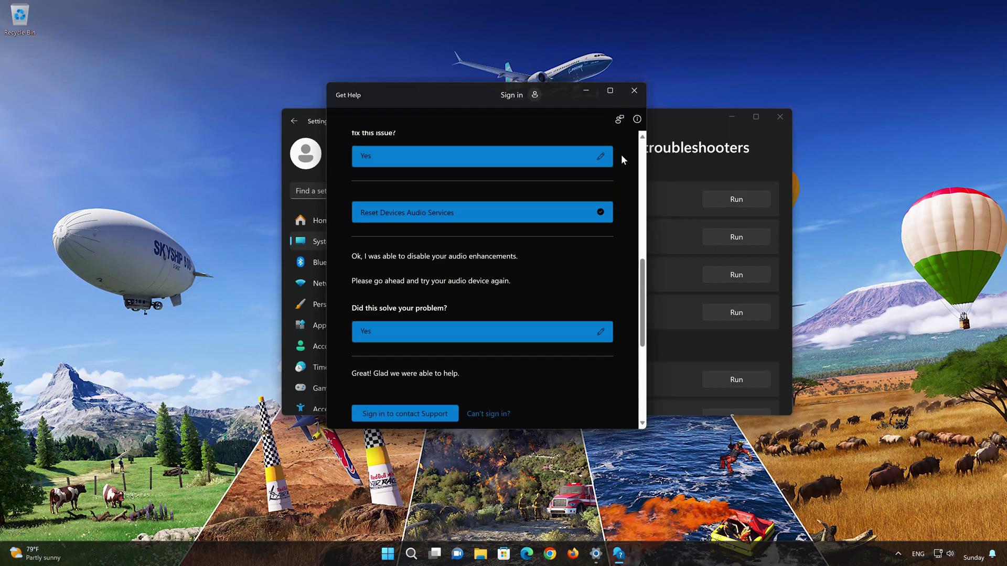
click(634, 91)
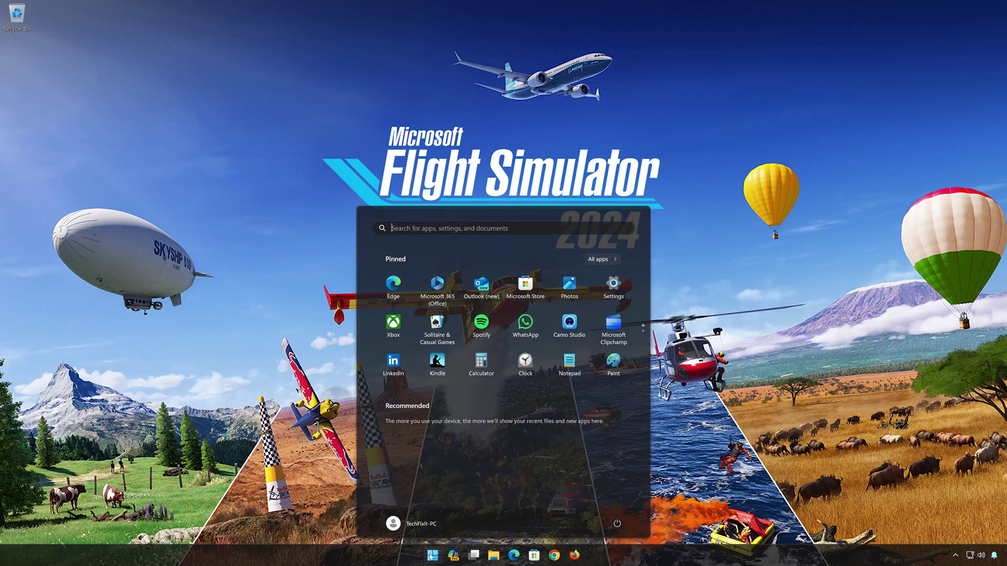
Step: Reopen Control Panel from search and go to Hardware and Sound > Sound
text(control panel)
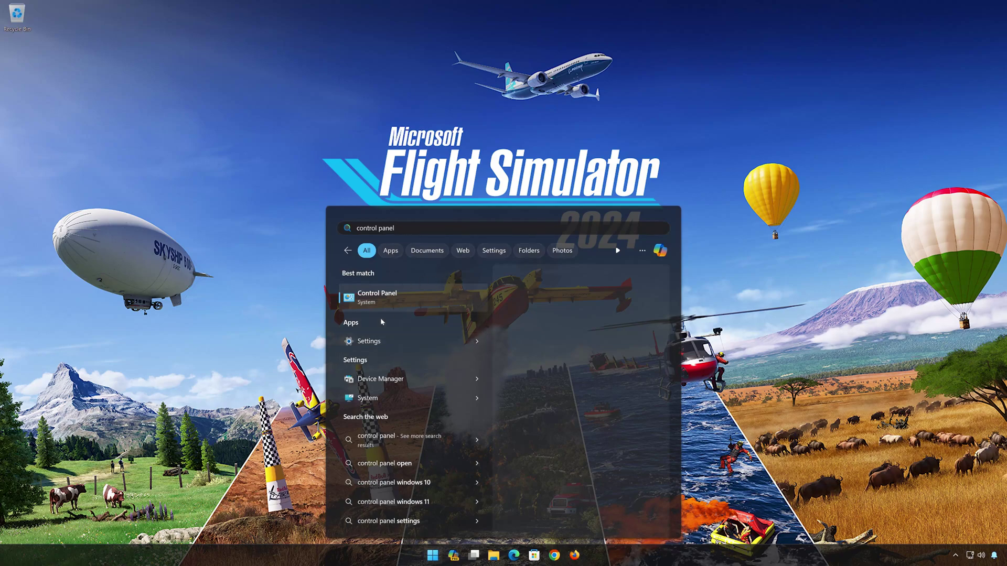
click(424, 303)
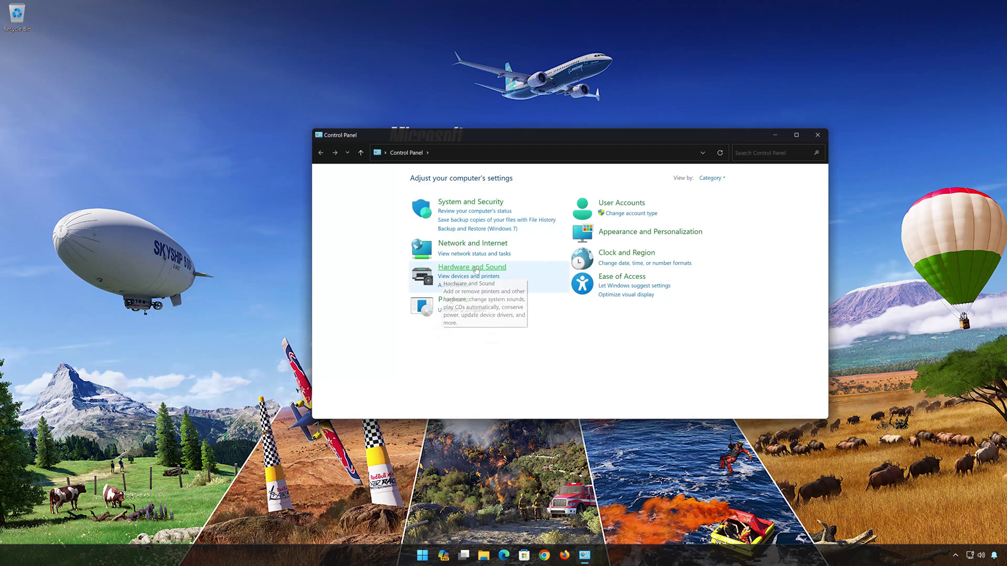
click(476, 269)
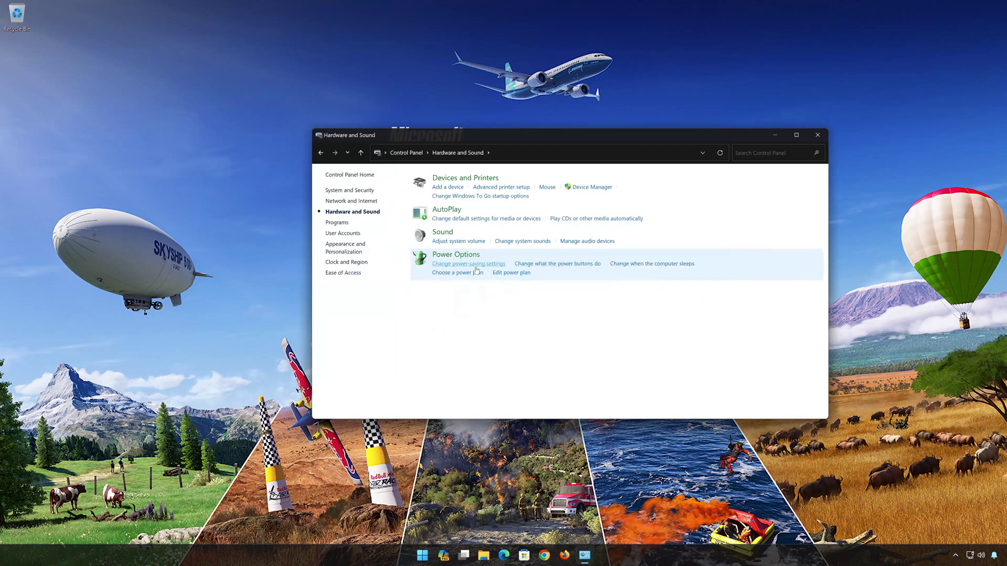
click(438, 232)
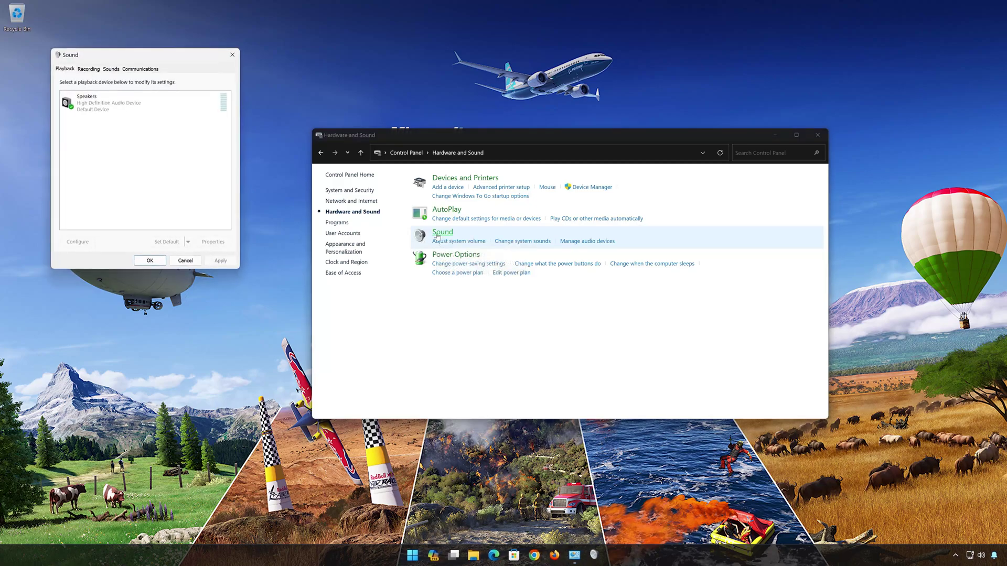
Step: Move the Sound dialog to the centre, close Control Panel, and open the Speakers Properties
drag(180, 58, 596, 154)
click(817, 135)
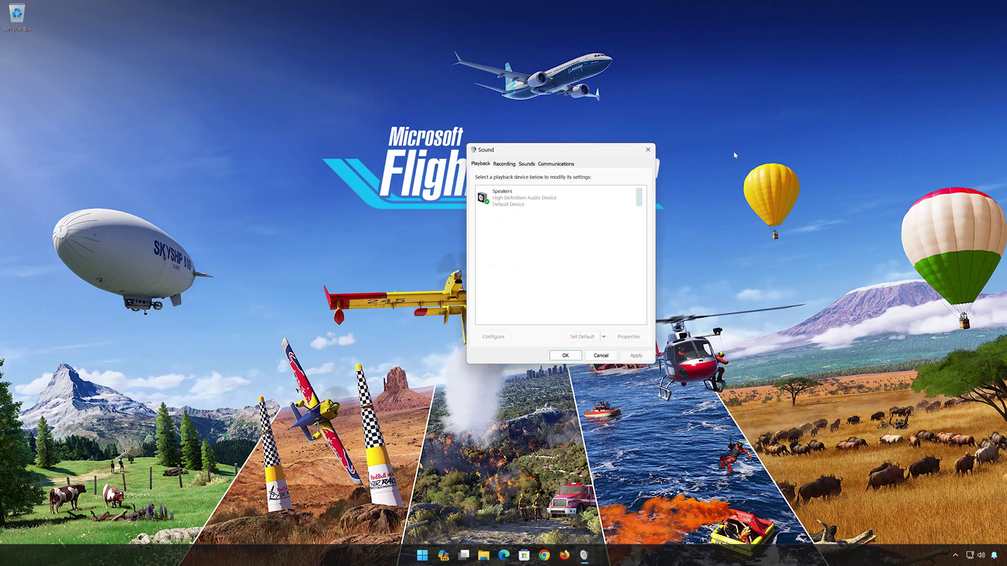
click(555, 195)
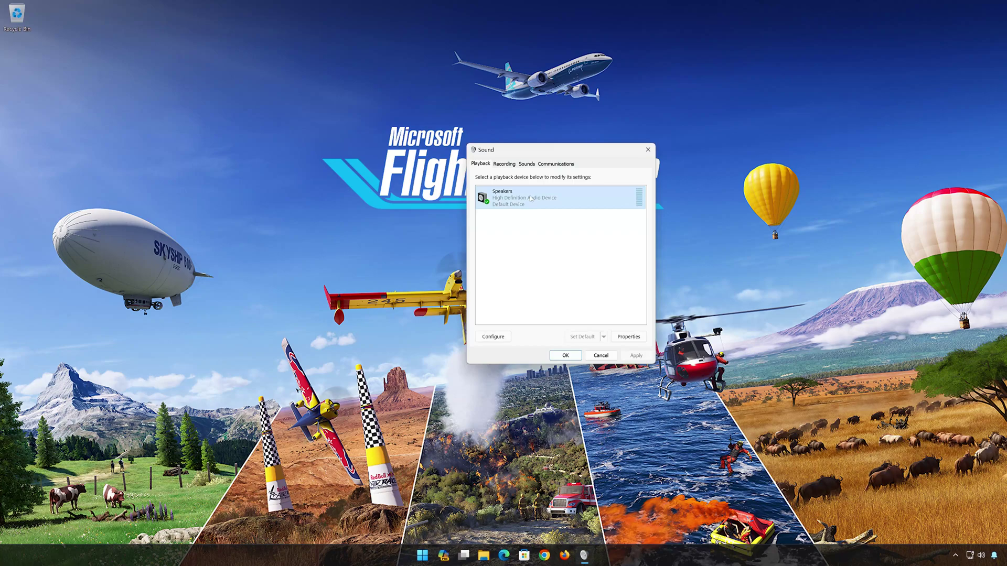
right_click(531, 198)
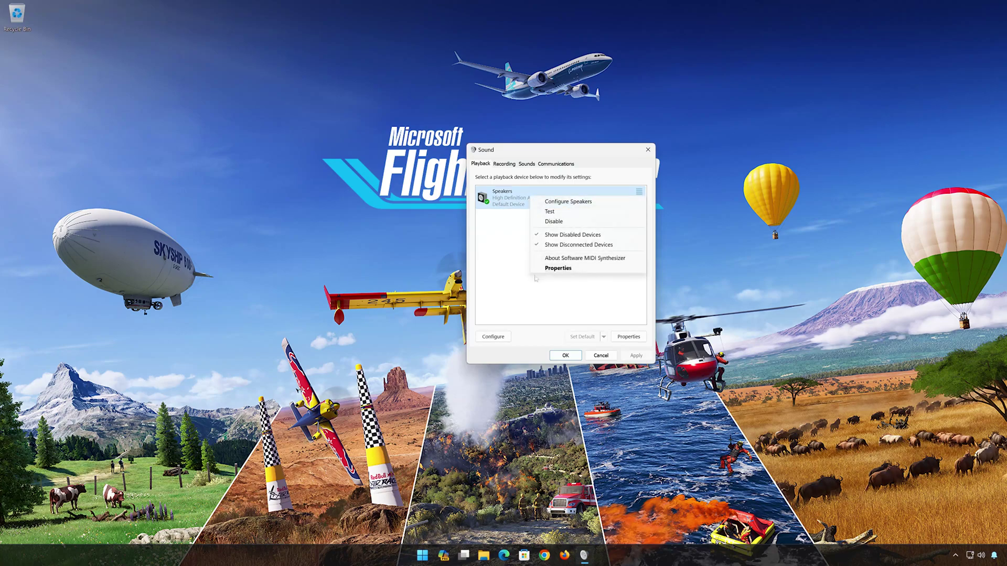
click(569, 269)
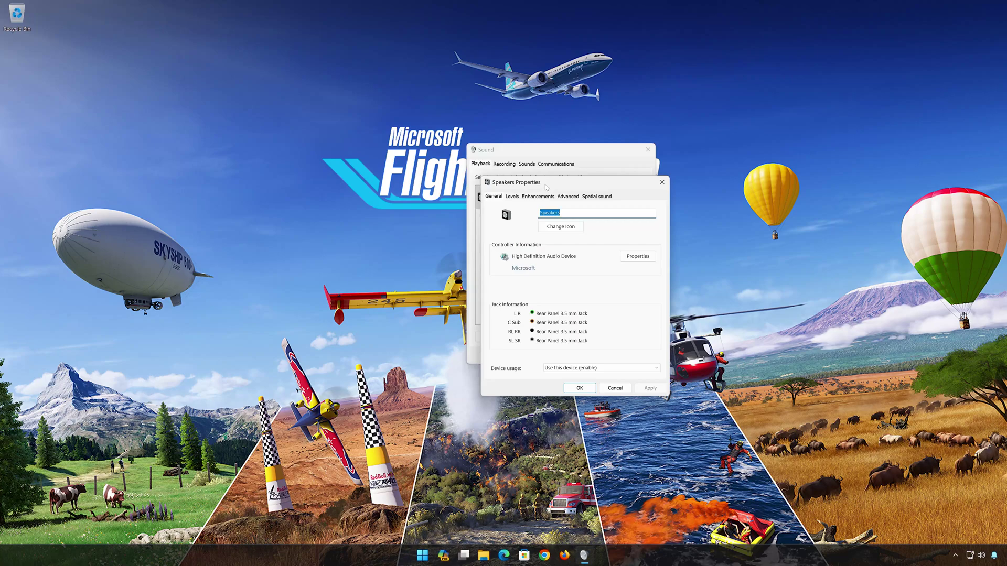
Step: On the Advanced tab choose 16 bit, 44100 Hz (CD Quality), apply, and OK both dialogs
click(573, 199)
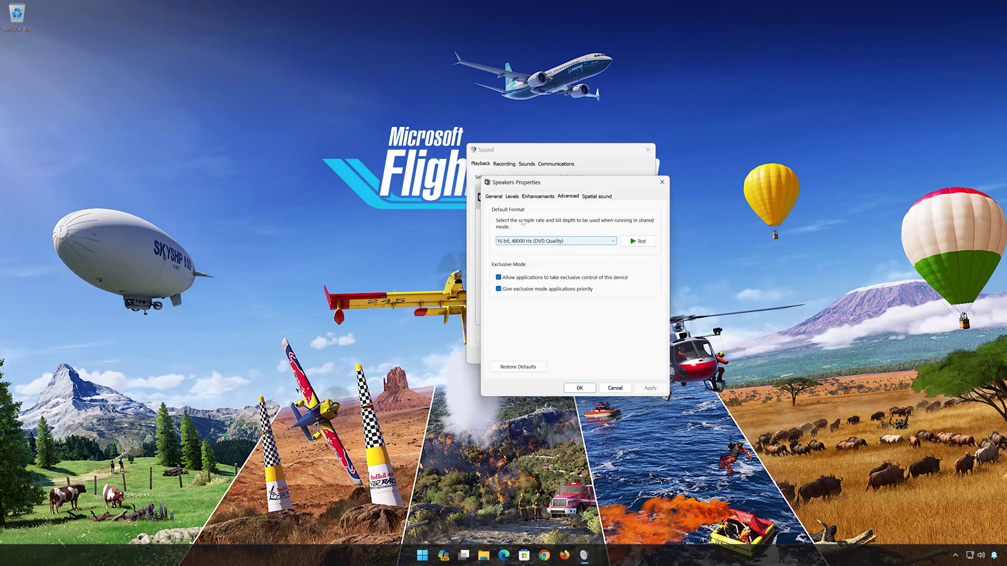
click(542, 242)
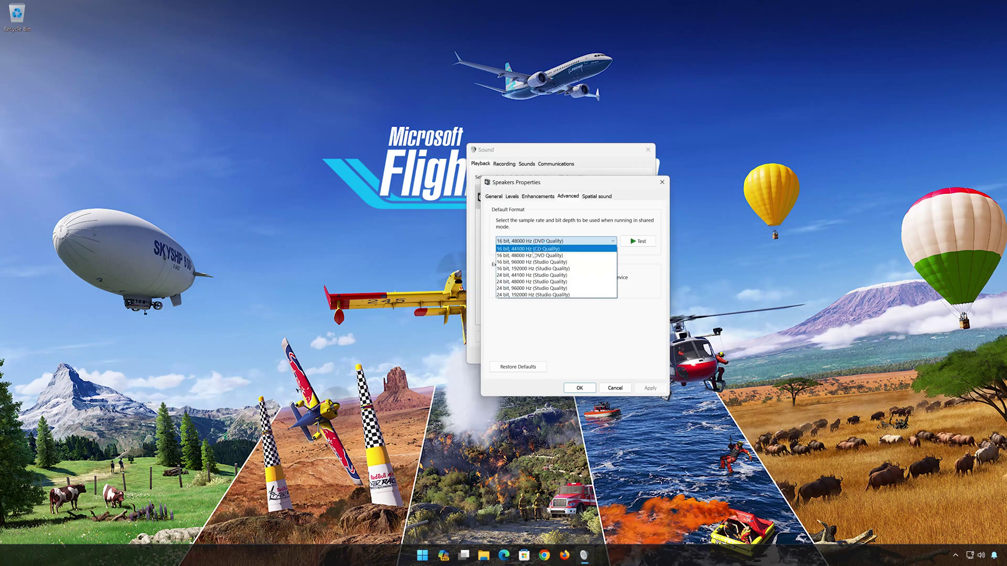
click(558, 249)
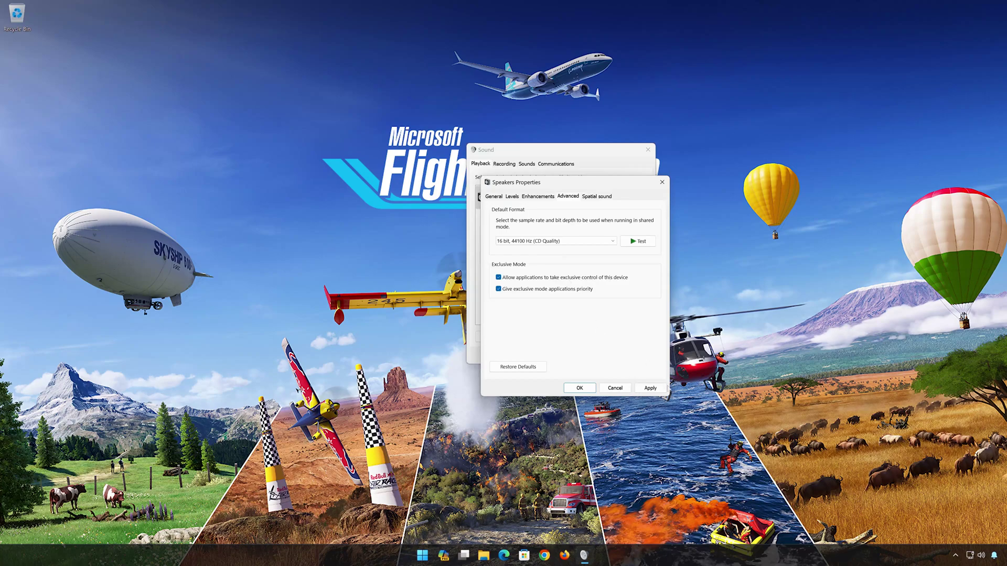
click(650, 388)
click(582, 389)
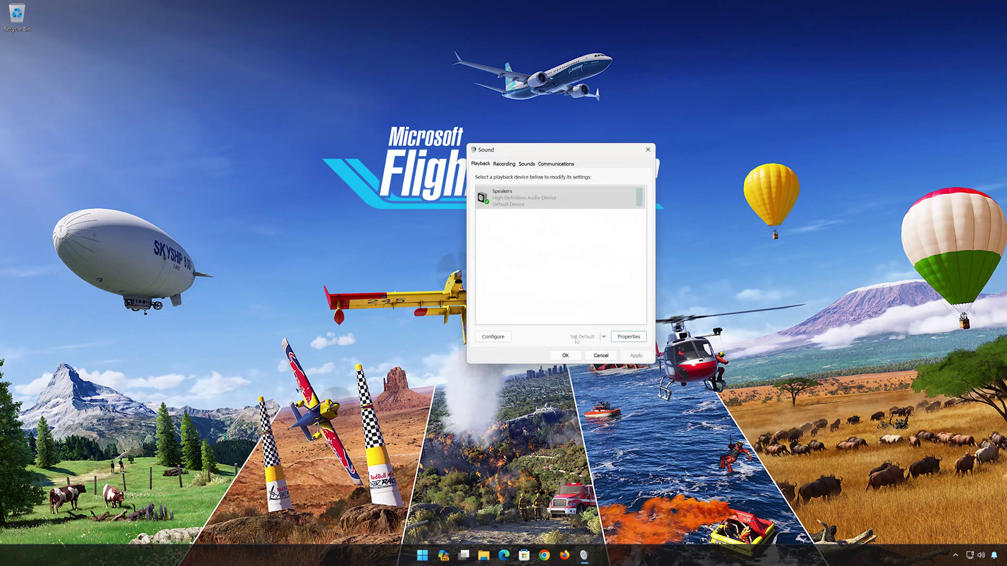
click(574, 358)
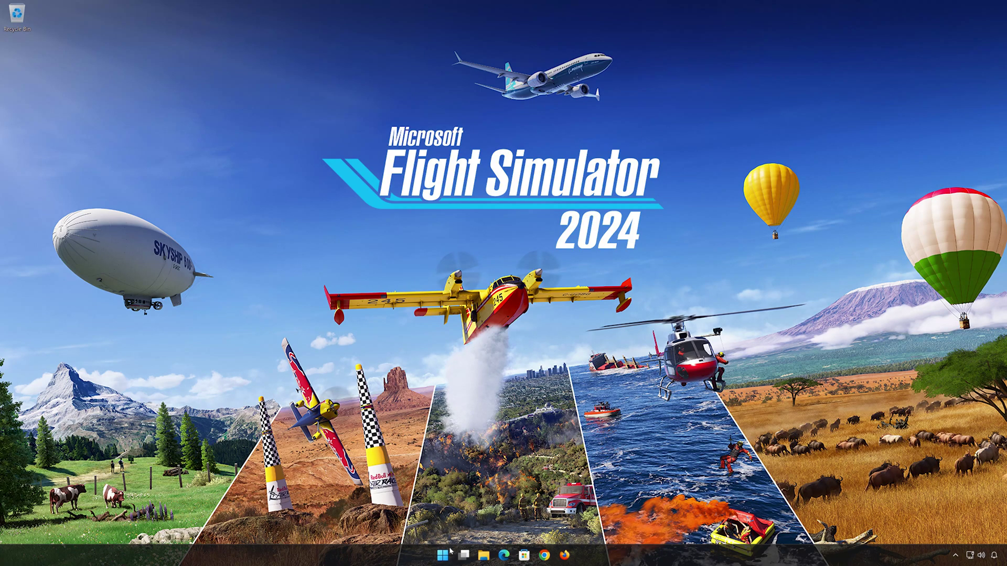
Step: Search for 'device manager', open Device Manager, and drag its window to the centre
click(449, 556)
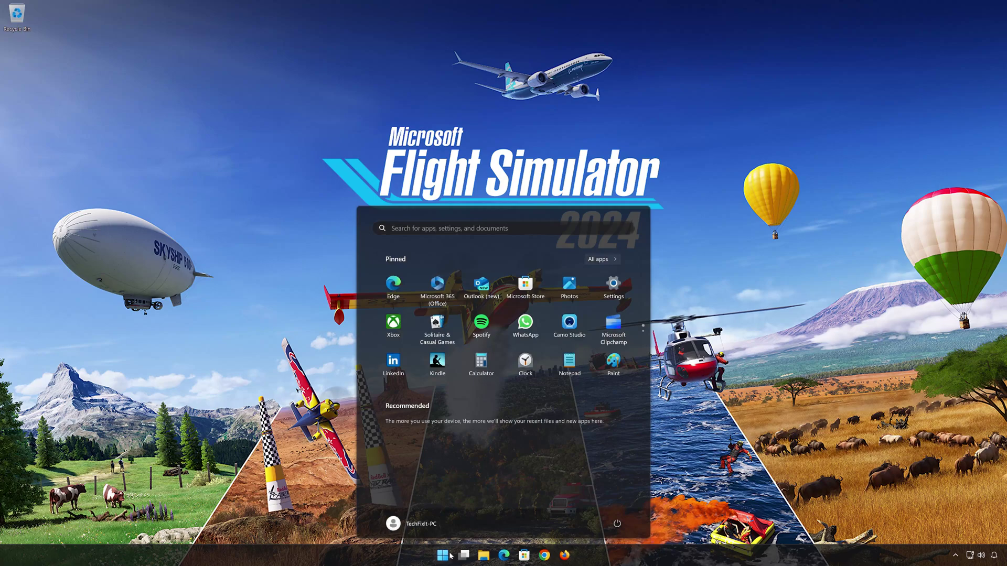
text(device)
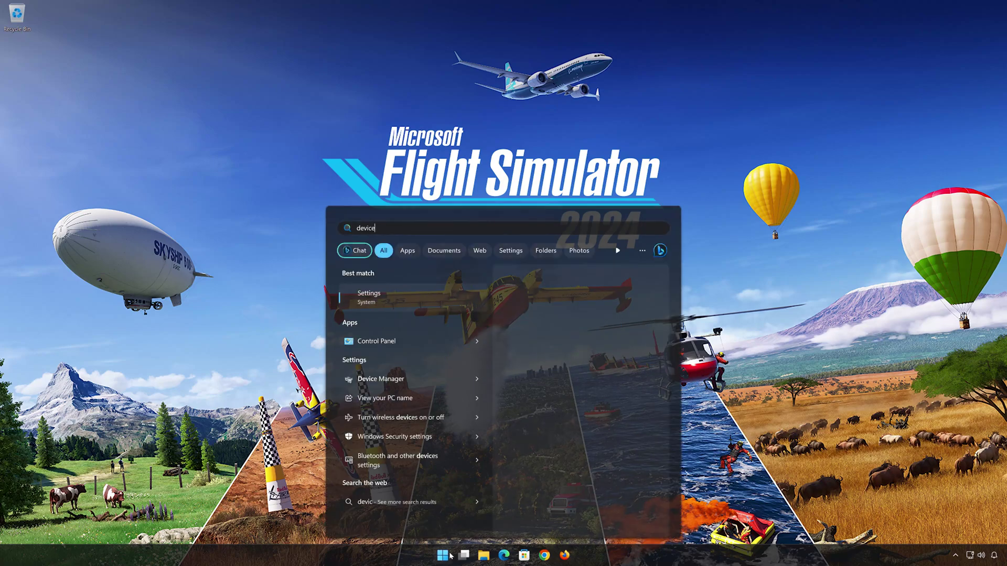
text( manager)
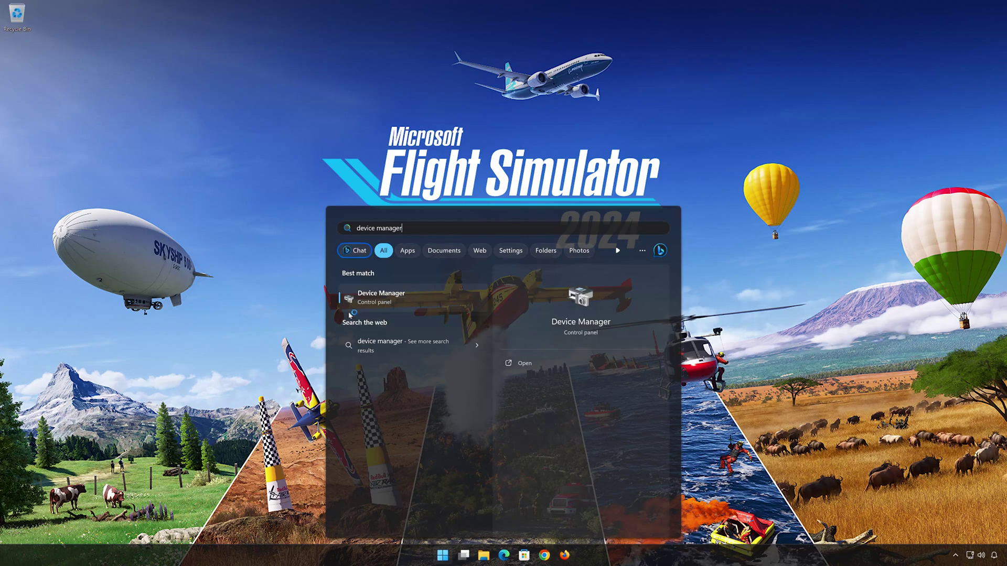
click(397, 301)
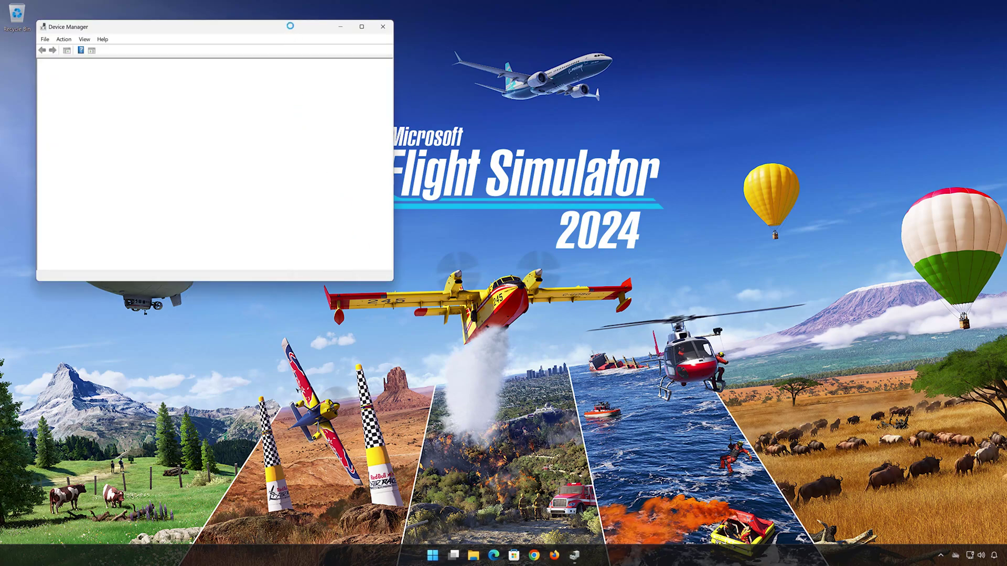
drag(290, 26, 620, 124)
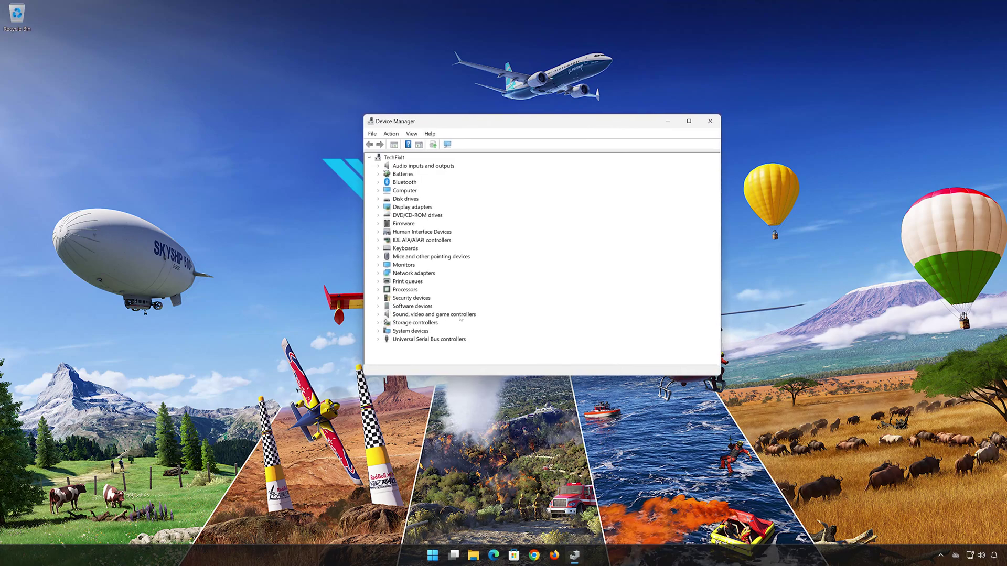
Step: Open the High Definition Audio Device's properties and launch Update Driver from its Driver tab
click(378, 314)
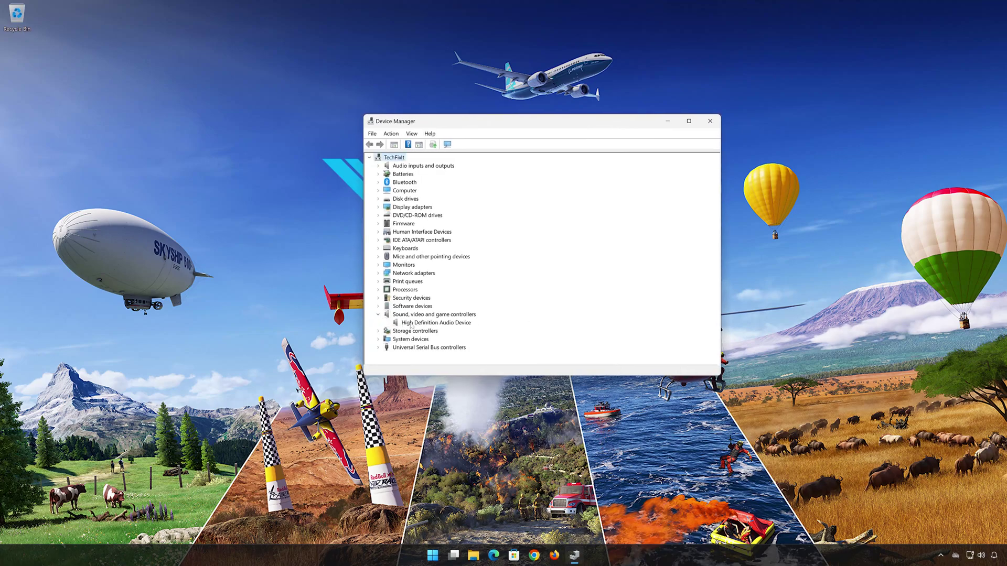
click(396, 324)
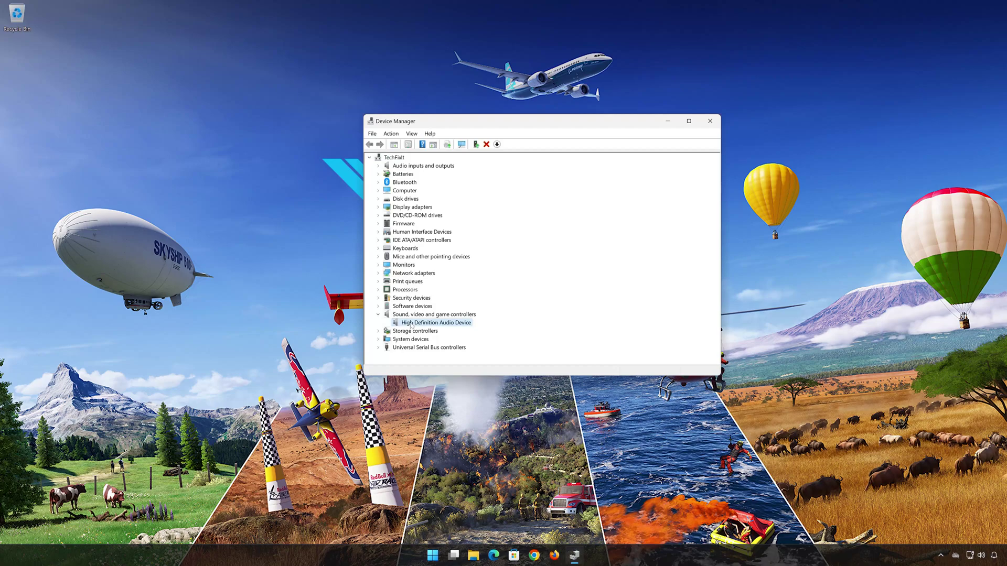
right_click(437, 323)
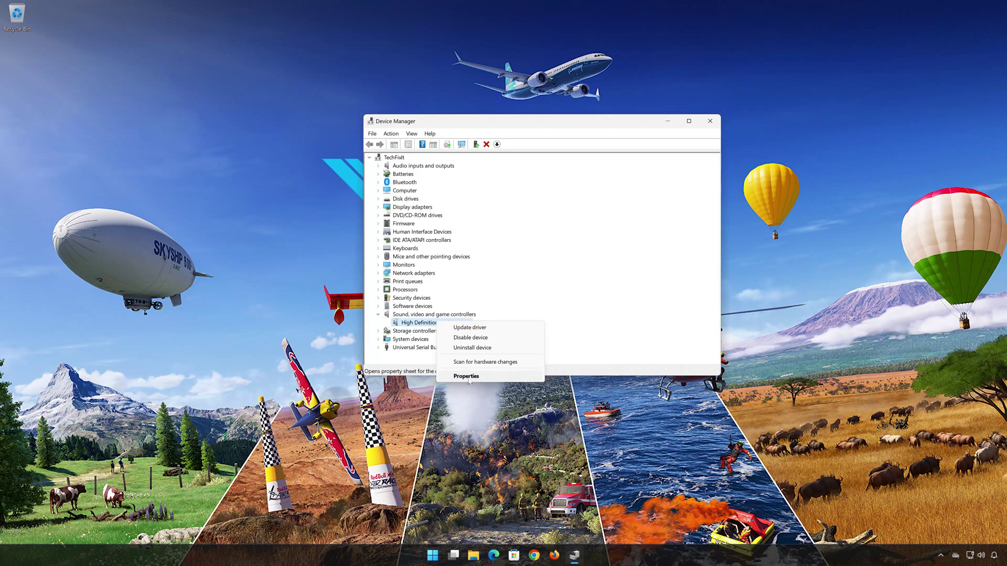
click(491, 377)
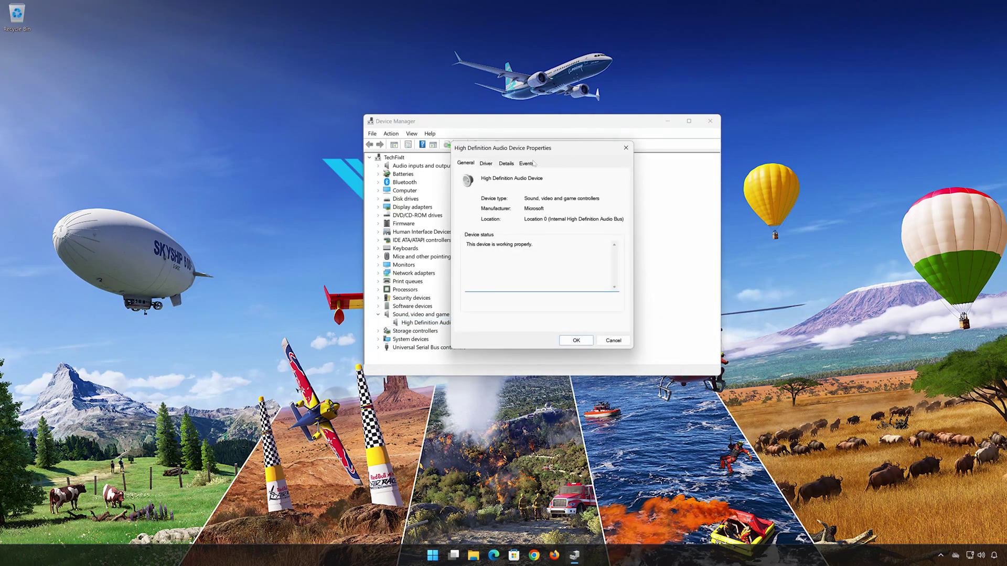
click(485, 165)
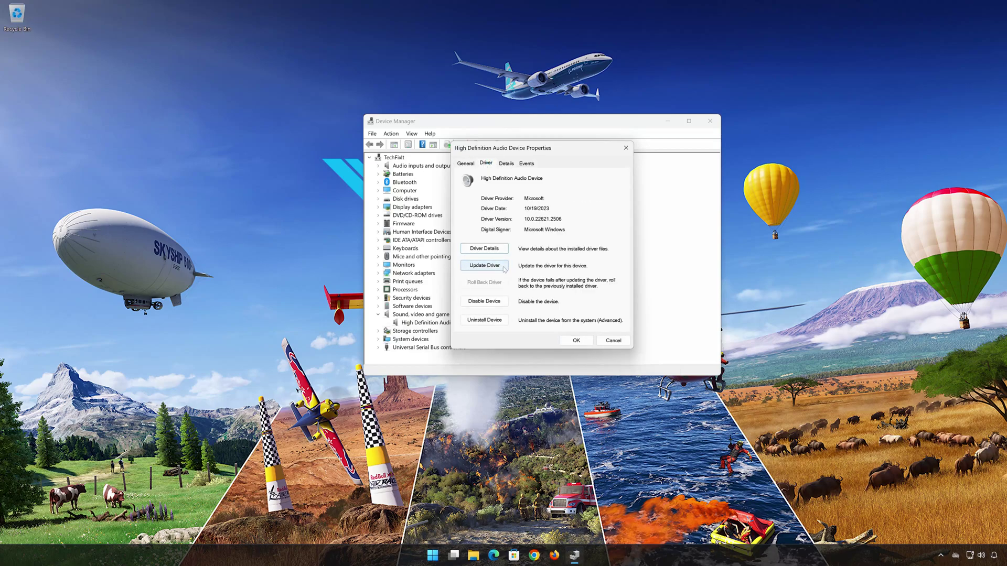
click(485, 268)
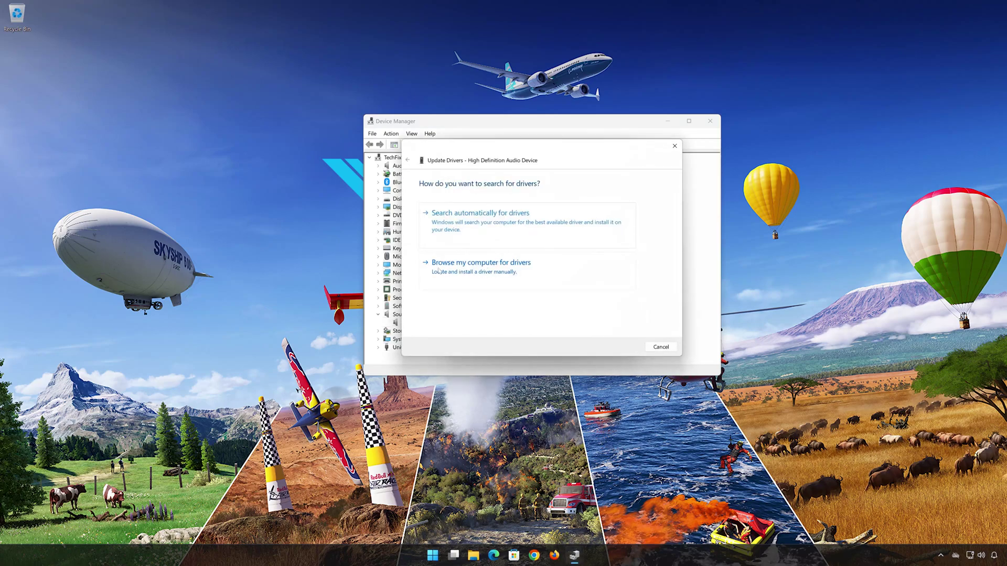
Step: Choose the High Definition Audio Device driver from the drivers already on this computer
click(479, 274)
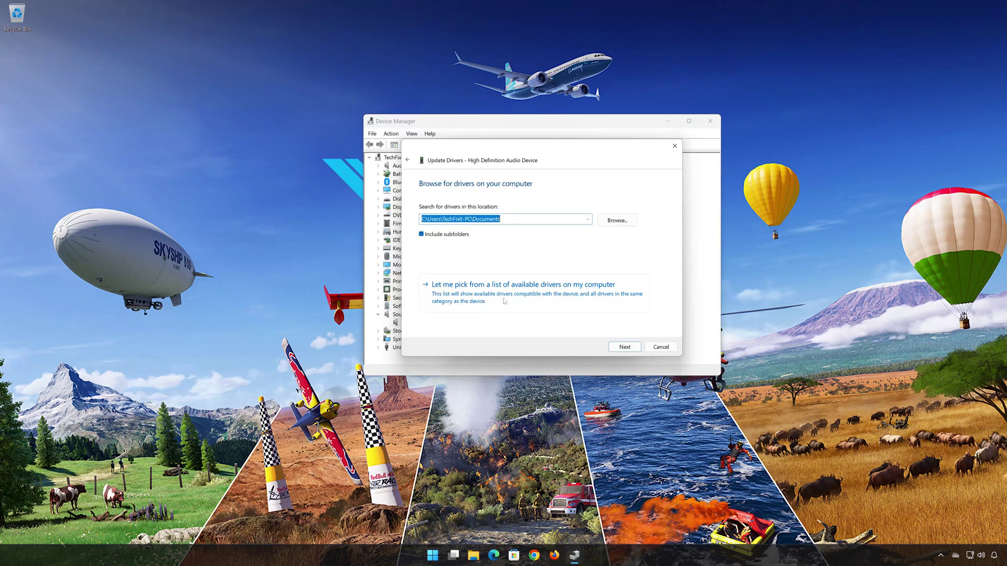
click(504, 301)
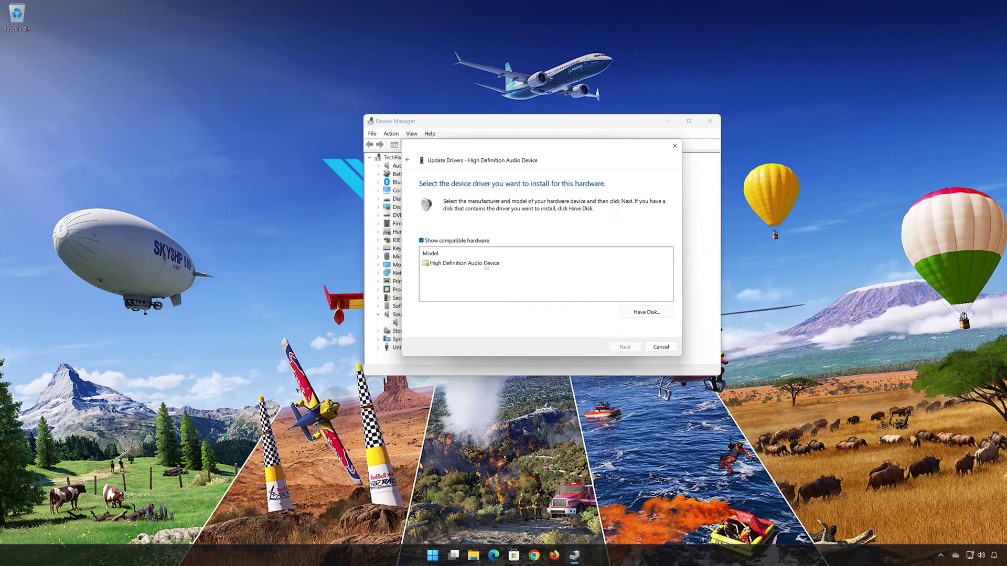
click(486, 265)
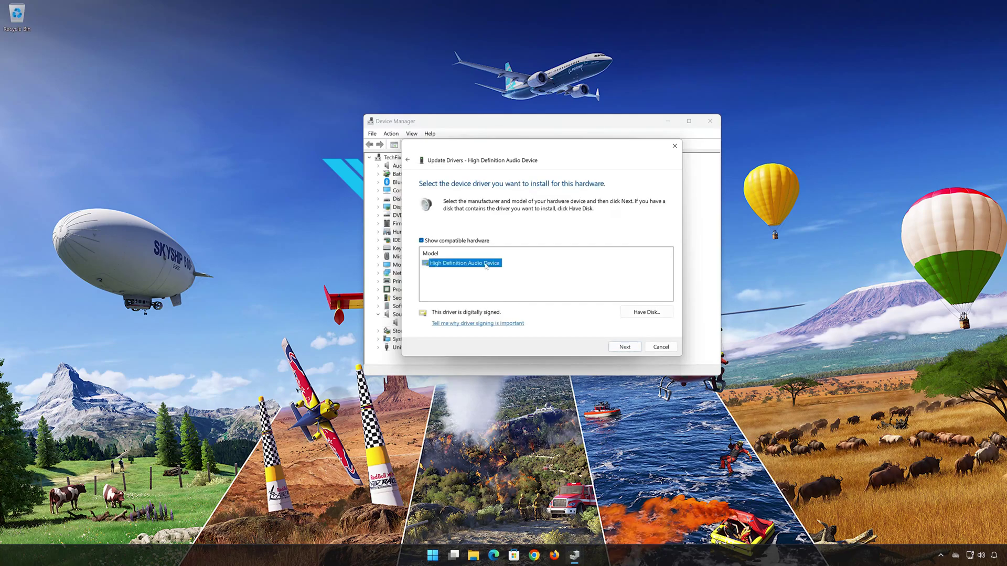
click(625, 350)
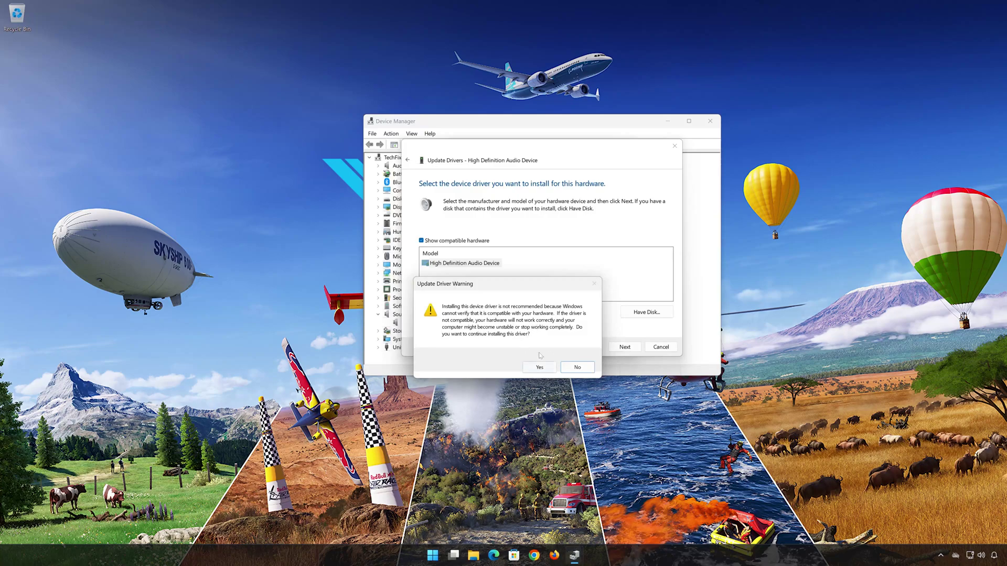
Step: Confirm installing the driver despite the warning, then close the properties and Device Manager
click(546, 370)
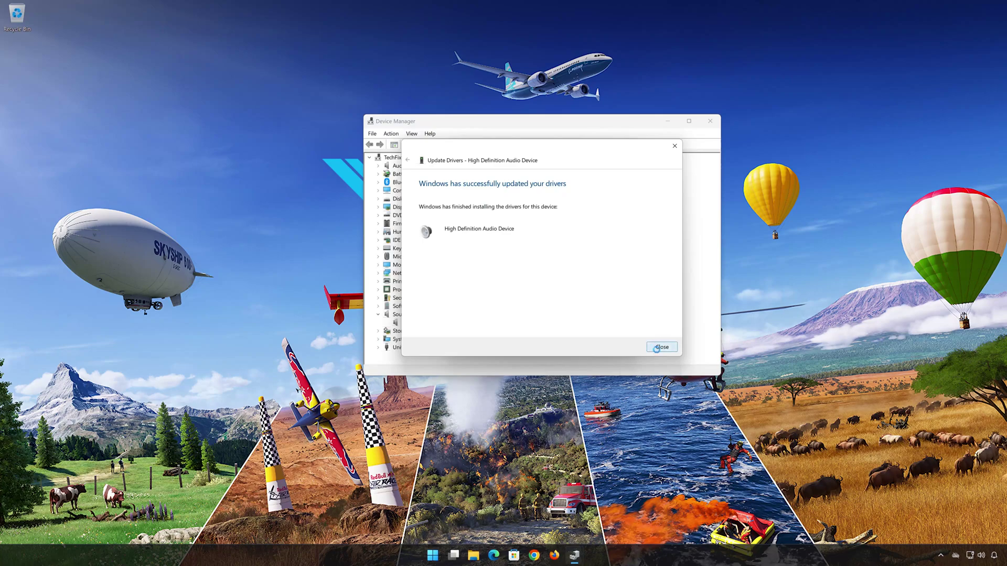
click(658, 351)
click(577, 340)
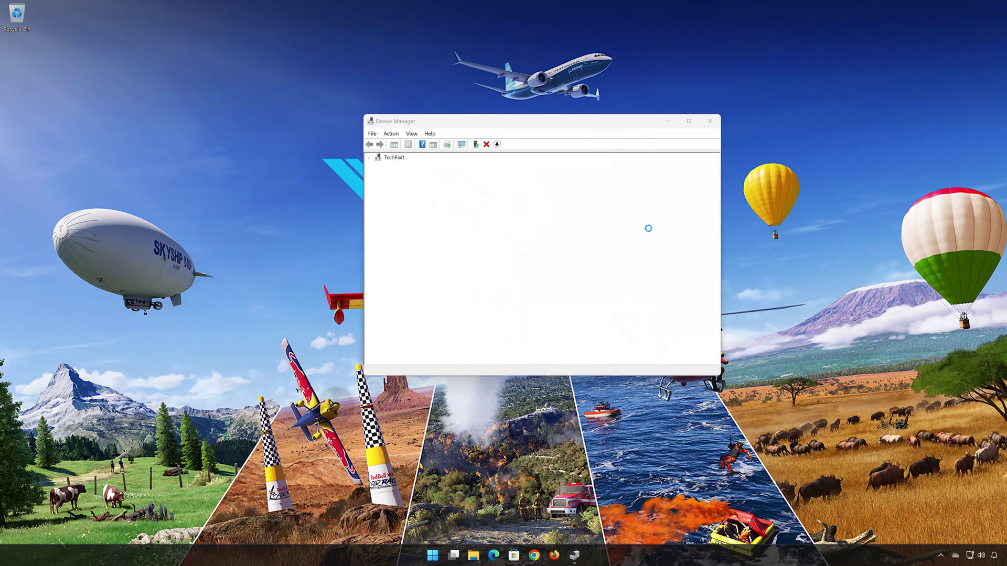
click(710, 121)
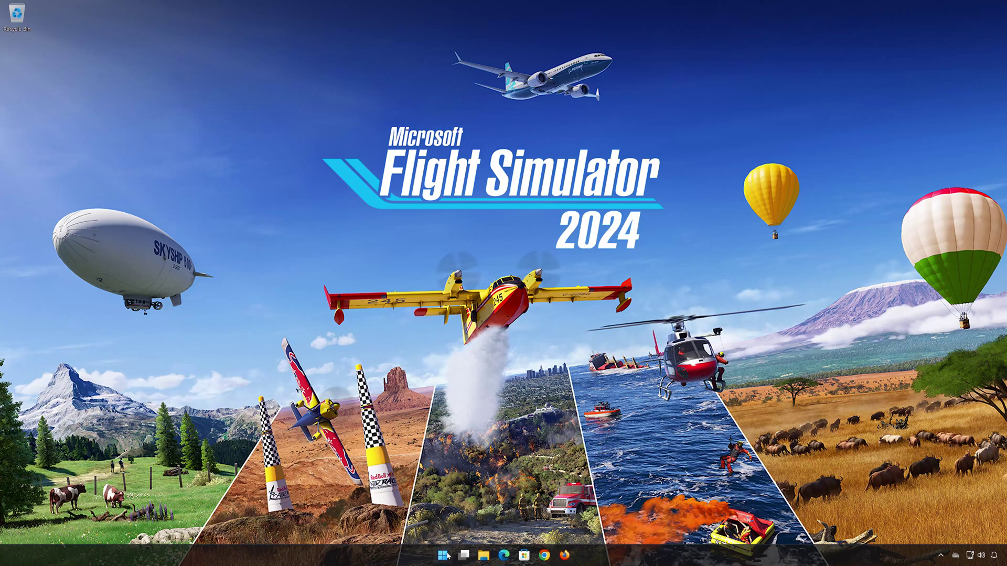
Step: From the Start menu, look at the power options, then launch Settings on its System page
click(442, 554)
click(617, 525)
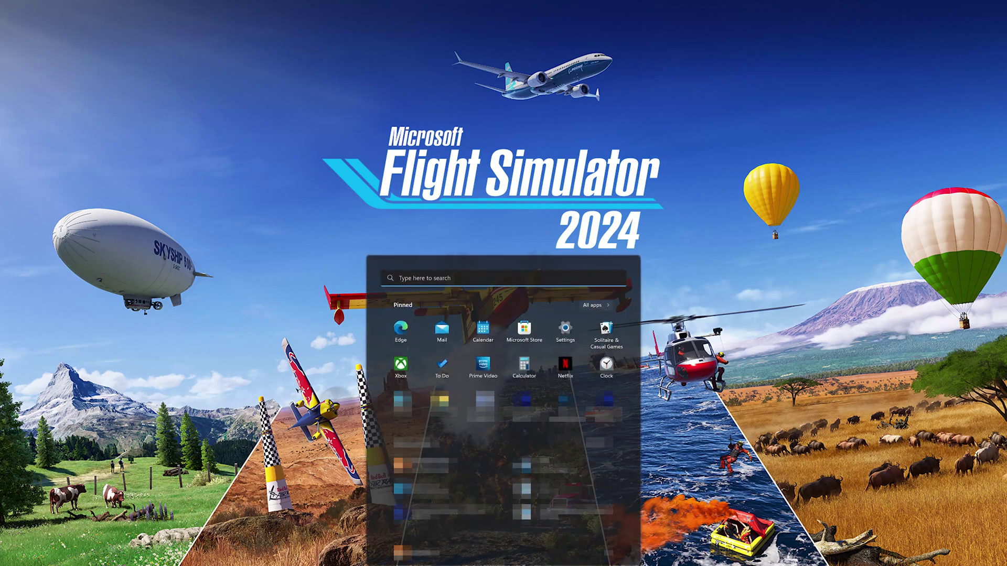
click(565, 331)
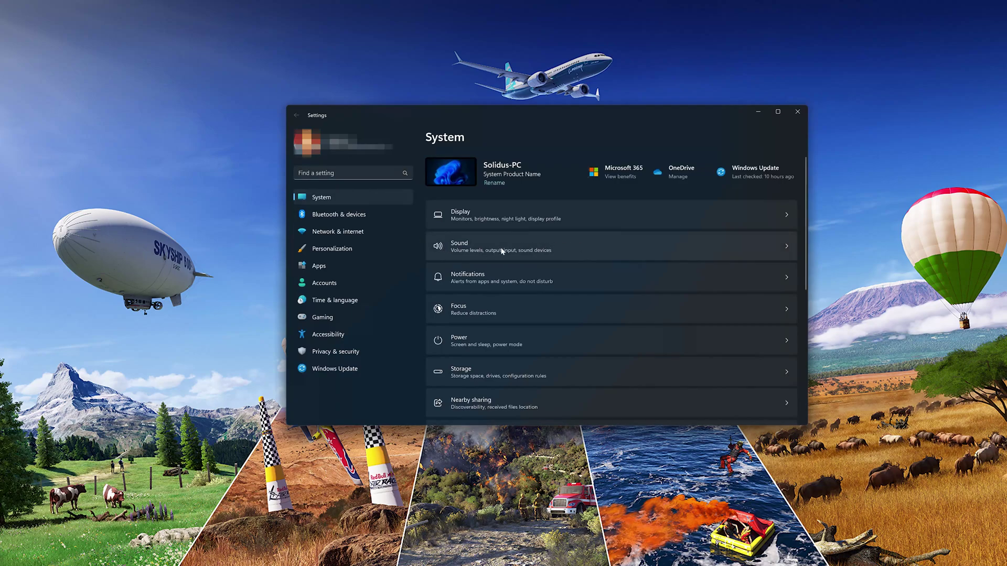
Step: In Sound settings, switch output to the Oculus virtual headphones and back to Headphones HDV 820
click(594, 245)
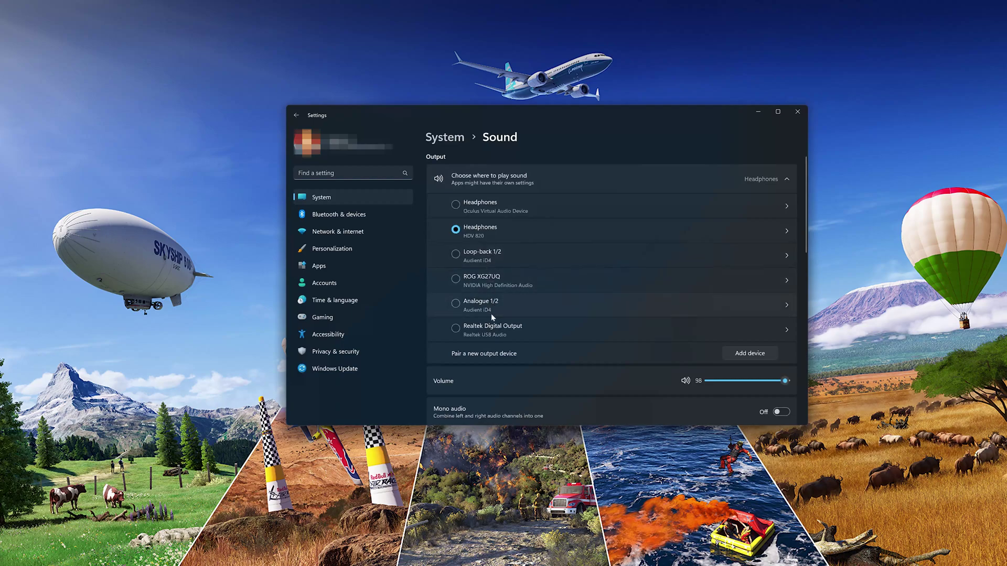
click(483, 209)
click(480, 233)
Step: Review the HDV 820 headphones' properties, return to Sound, and start adding a new device
click(542, 233)
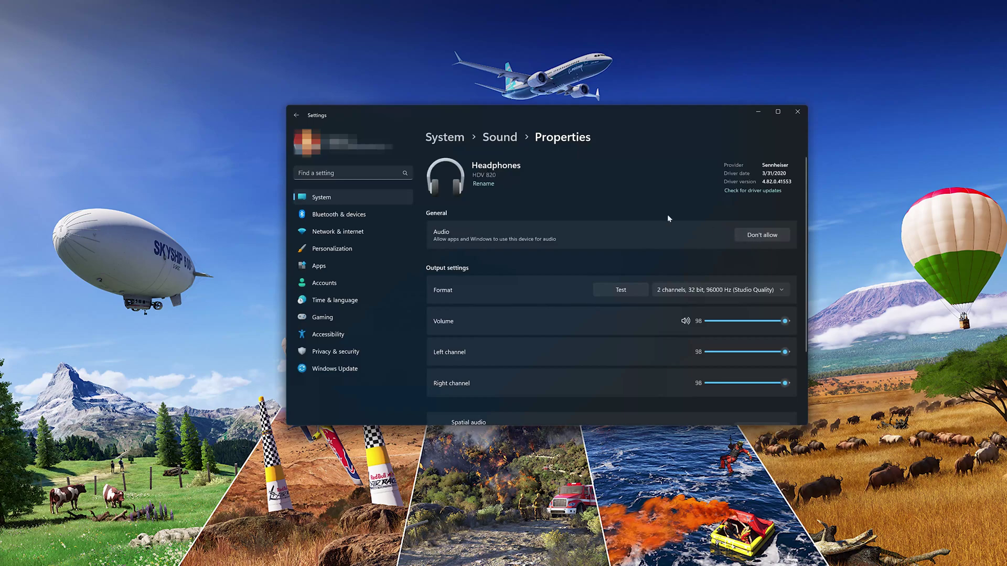
click(296, 115)
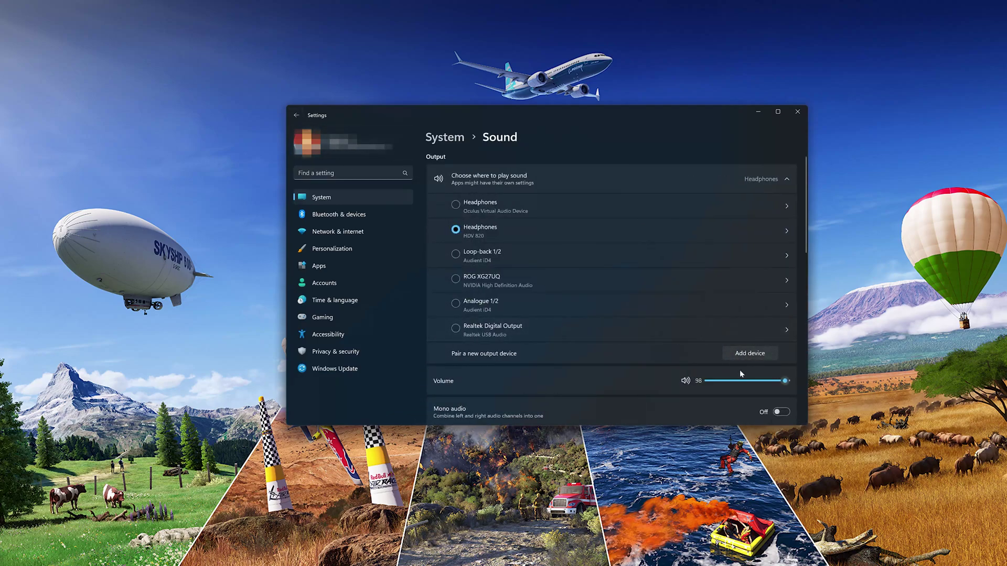
click(749, 353)
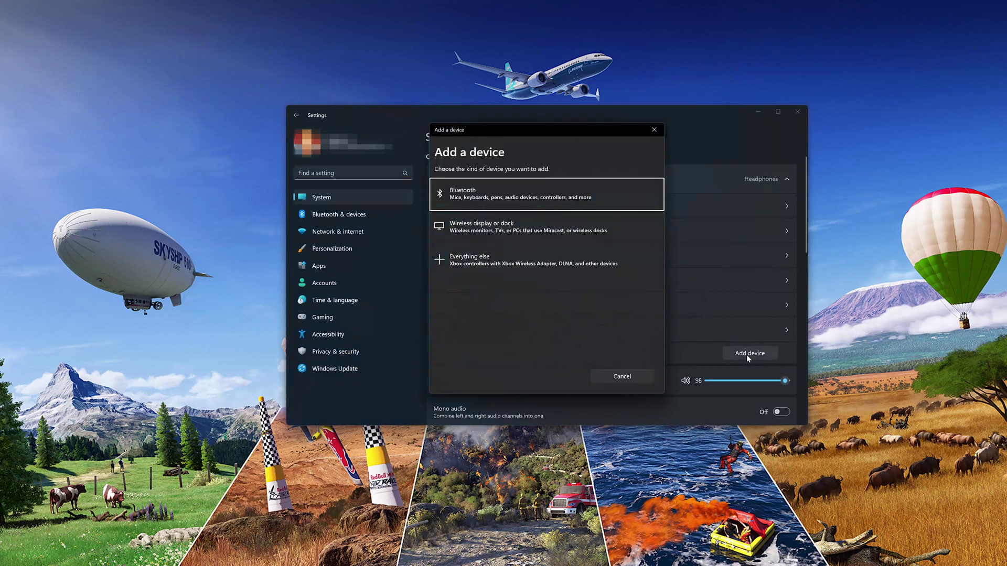